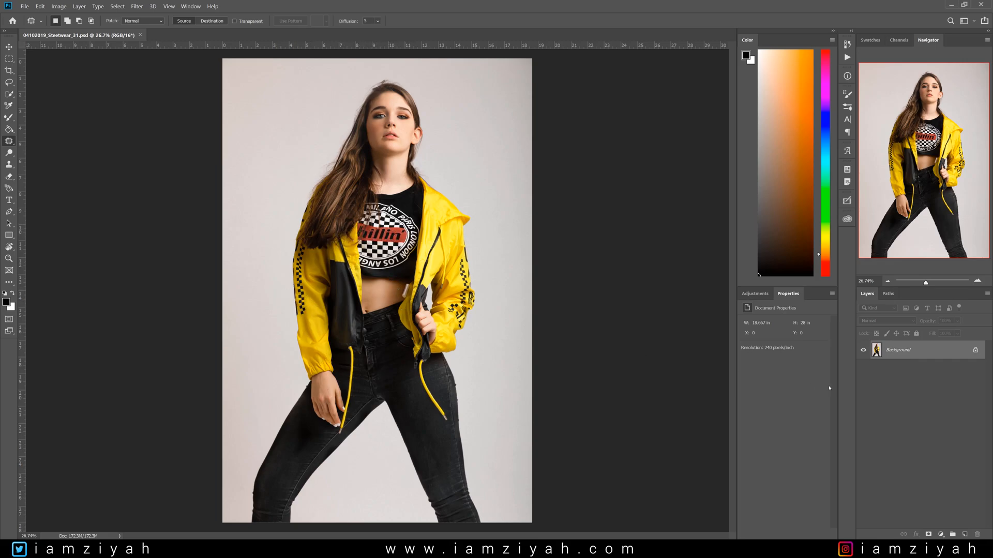
- Duplicate the background layer and open the Color Range selection dialog
key(ctrl+j)
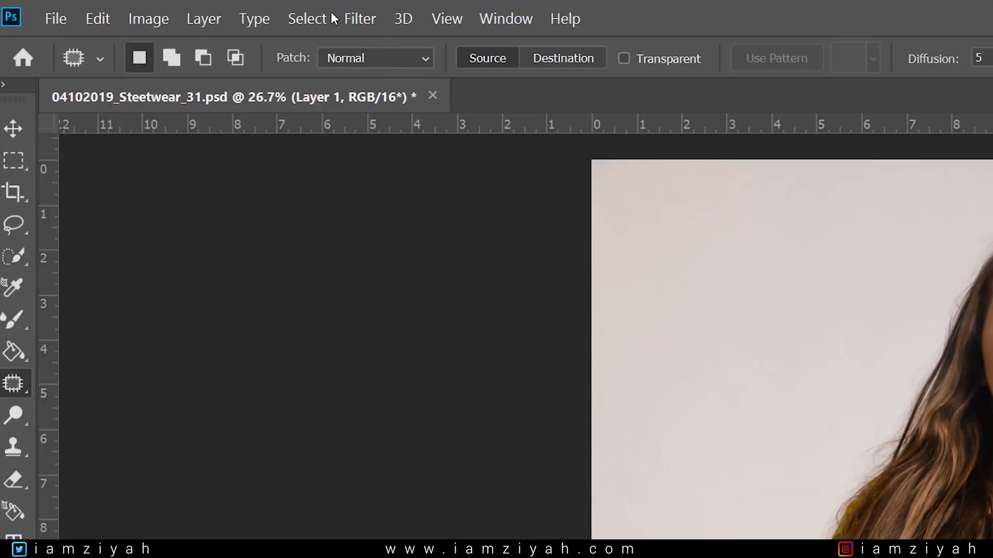
click(305, 16)
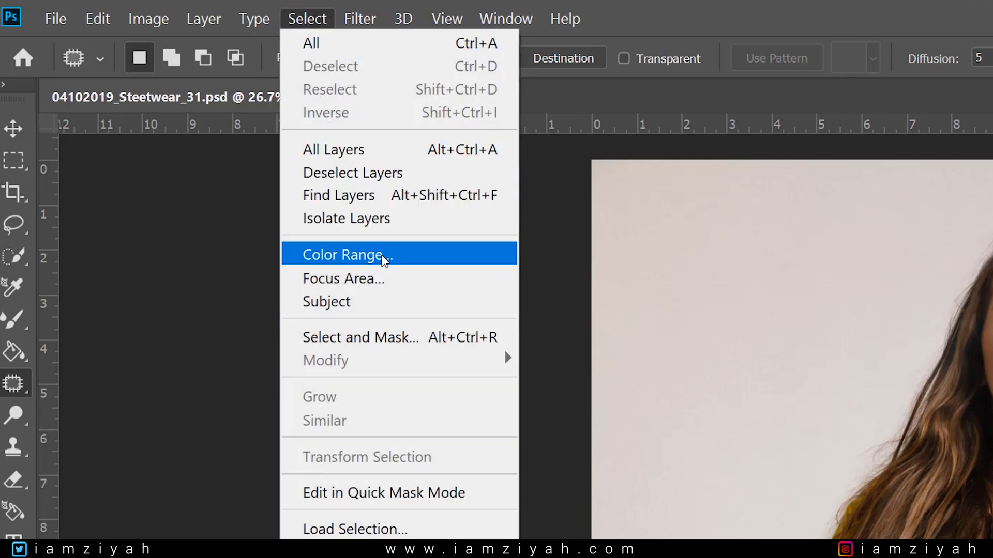
click(377, 257)
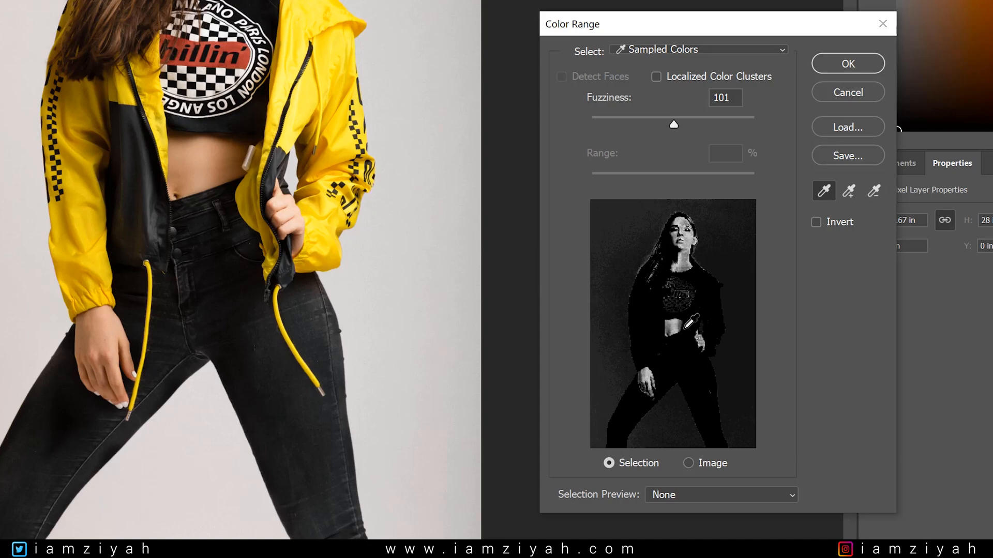
- Sample the yellow jacket in the Color Range preview and add further jacket areas to the sampled colors
scroll(684, 329, up, 2)
scroll(685, 329, down, 2)
click(849, 191)
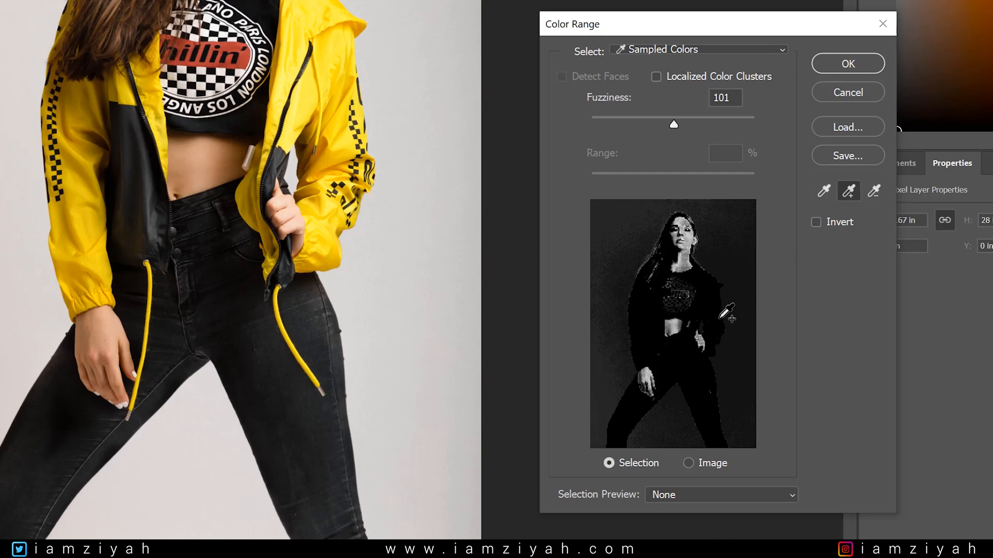
click(824, 191)
click(716, 301)
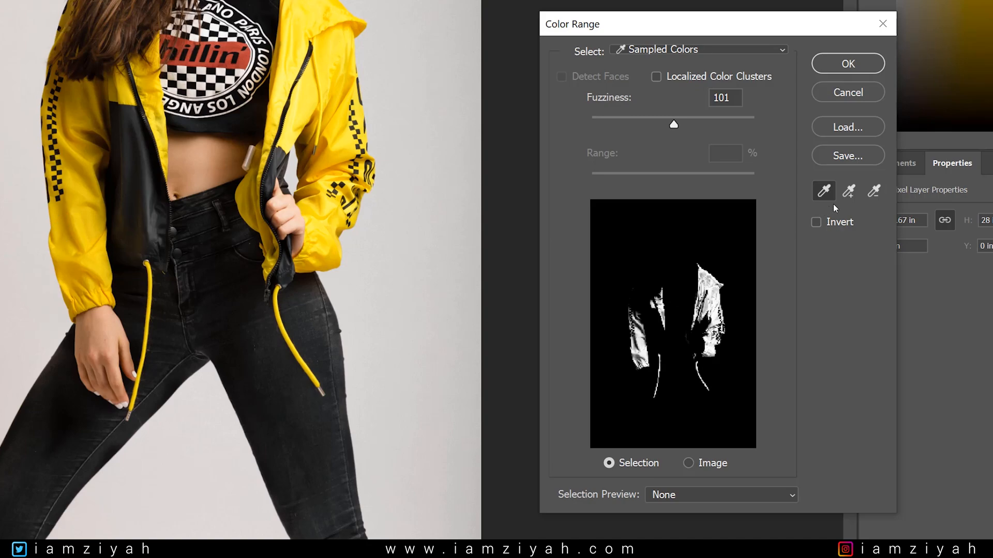
click(848, 193)
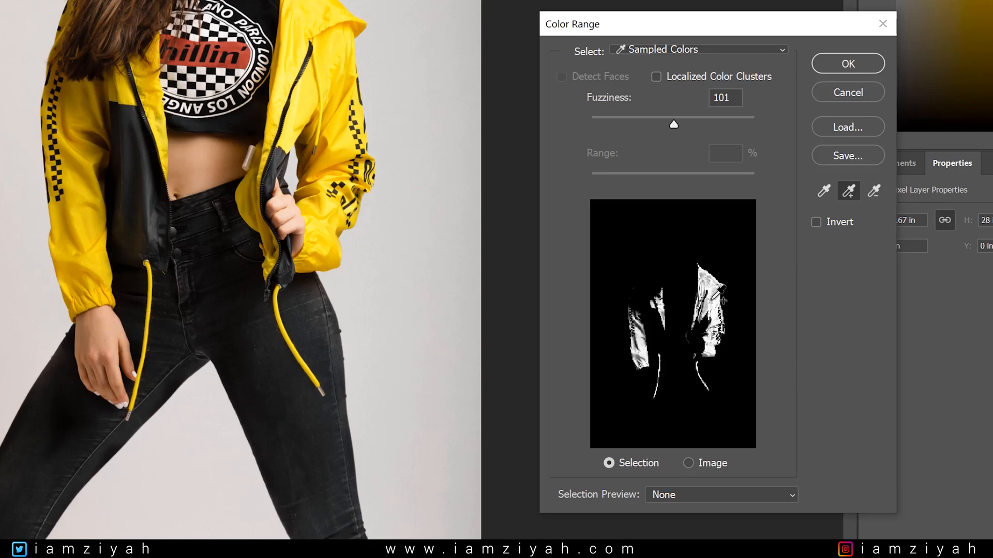
click(709, 279)
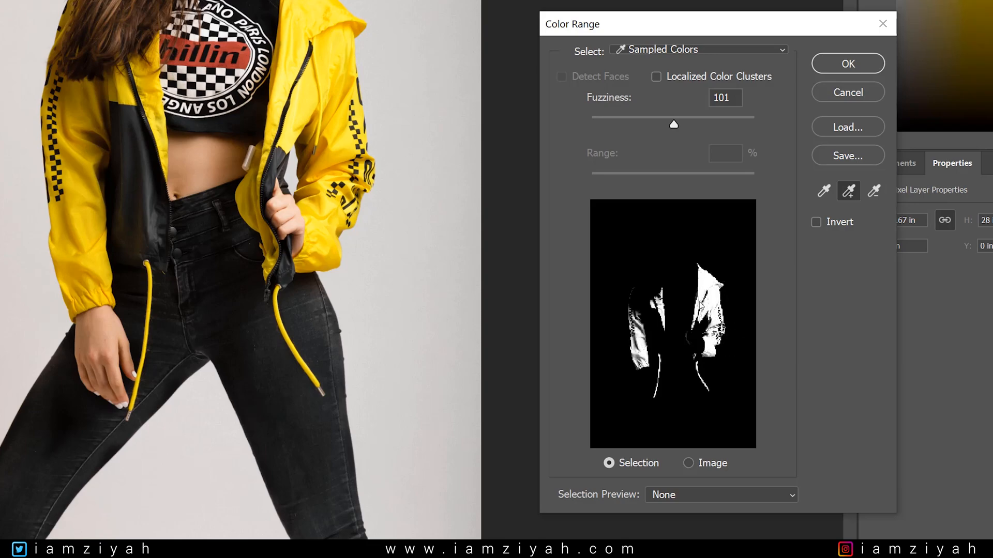
click(646, 340)
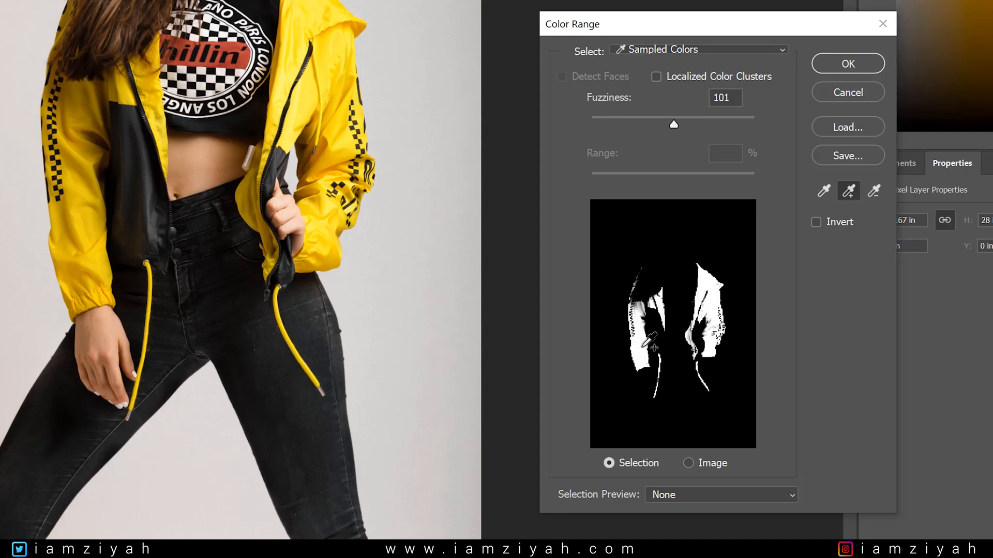
click(638, 310)
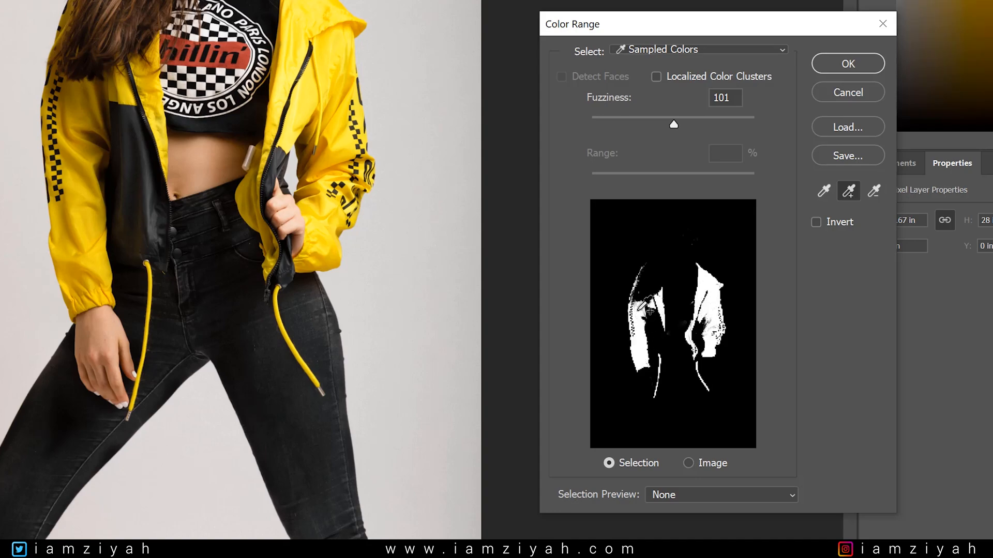
click(642, 309)
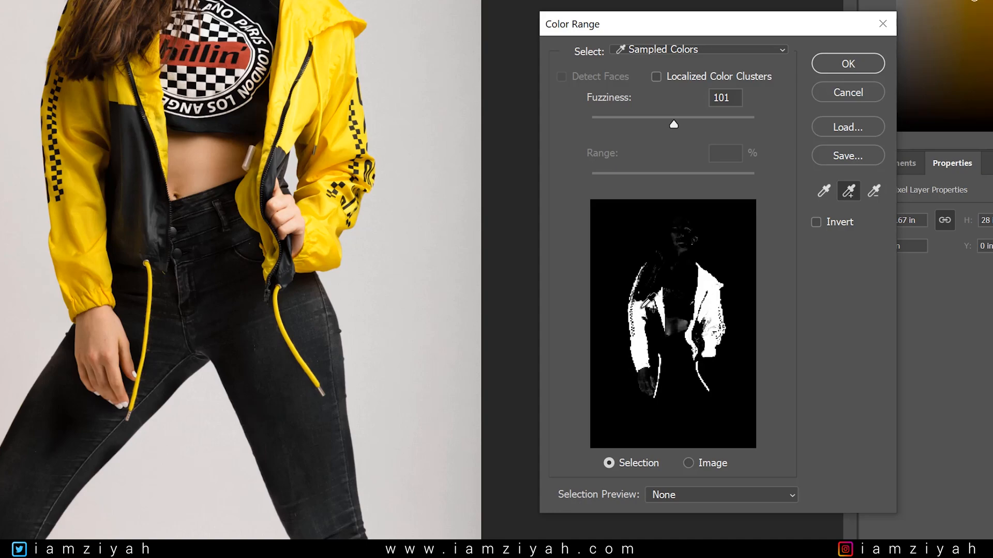
click(643, 307)
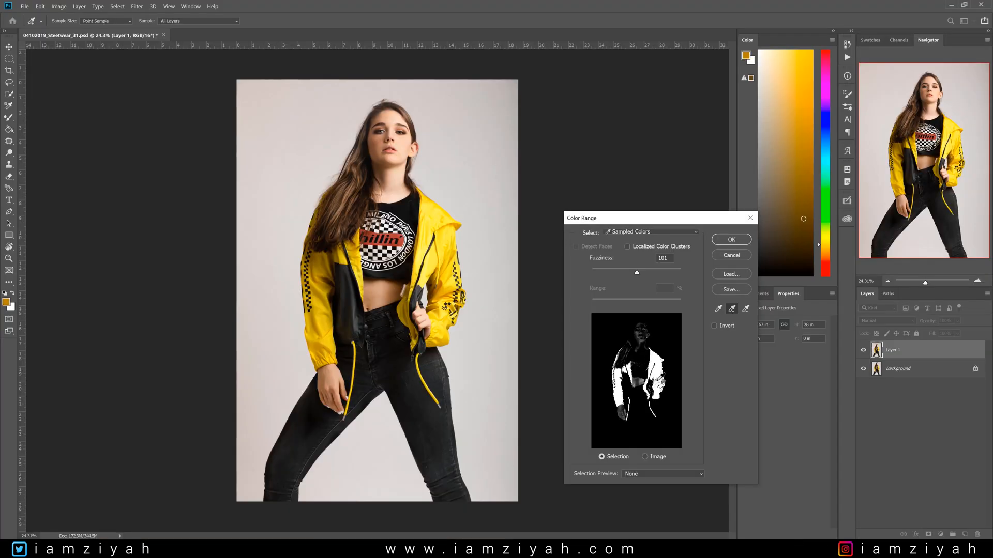
- Add more samples near the jacket's lower edge and undo the last sample
click(657, 382)
click(661, 386)
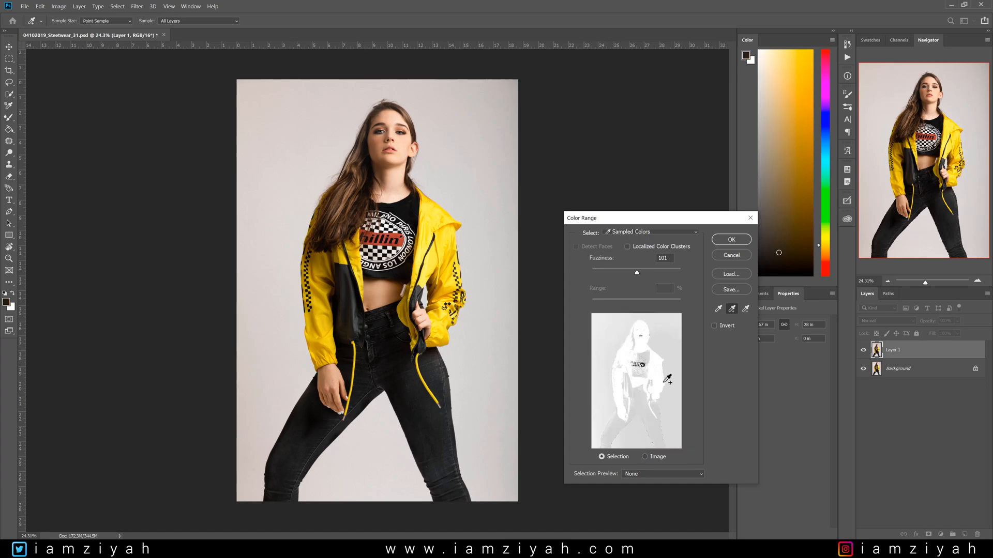
key(ctrl+z)
- Resample the yellow jacket, adding and subtracting areas in the preview to refine the color range selection
click(719, 309)
click(659, 380)
click(731, 308)
click(660, 383)
click(745, 310)
click(670, 336)
click(672, 339)
click(718, 309)
click(657, 365)
click(731, 310)
click(657, 380)
click(619, 396)
click(661, 385)
click(660, 371)
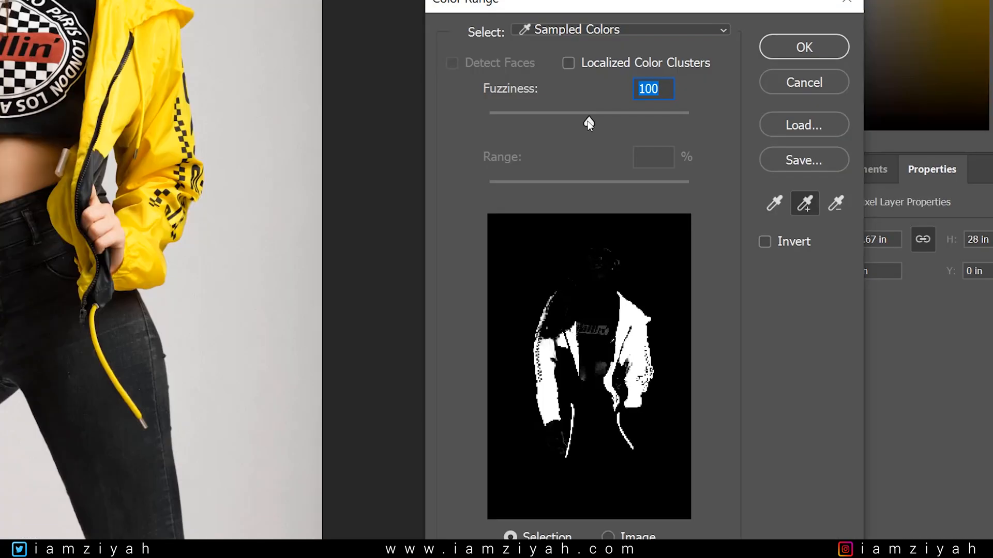
- Set the fuzziness to 121, accept the selection, and add it as a layer mask on Layer 1
drag(589, 123, 587, 123)
drag(584, 120, 610, 128)
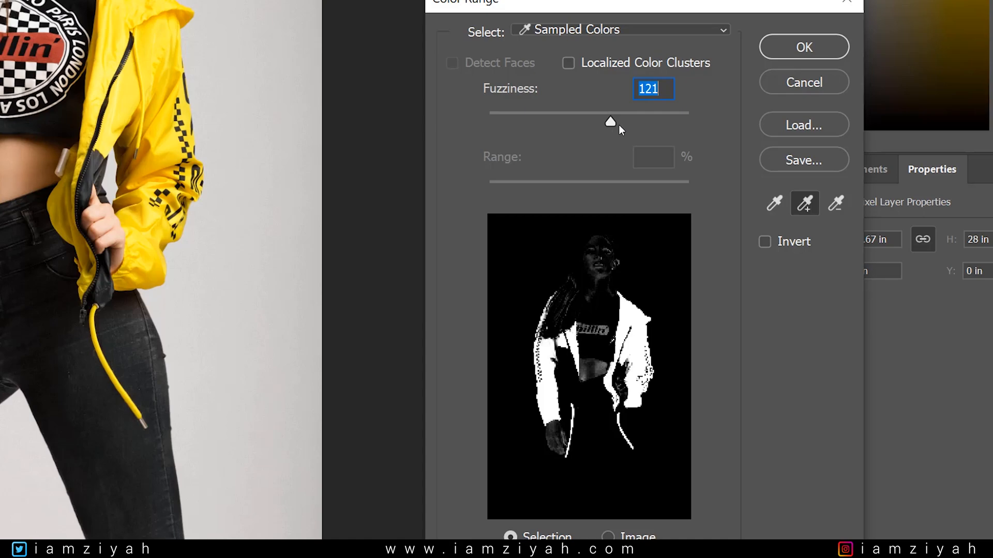
click(810, 48)
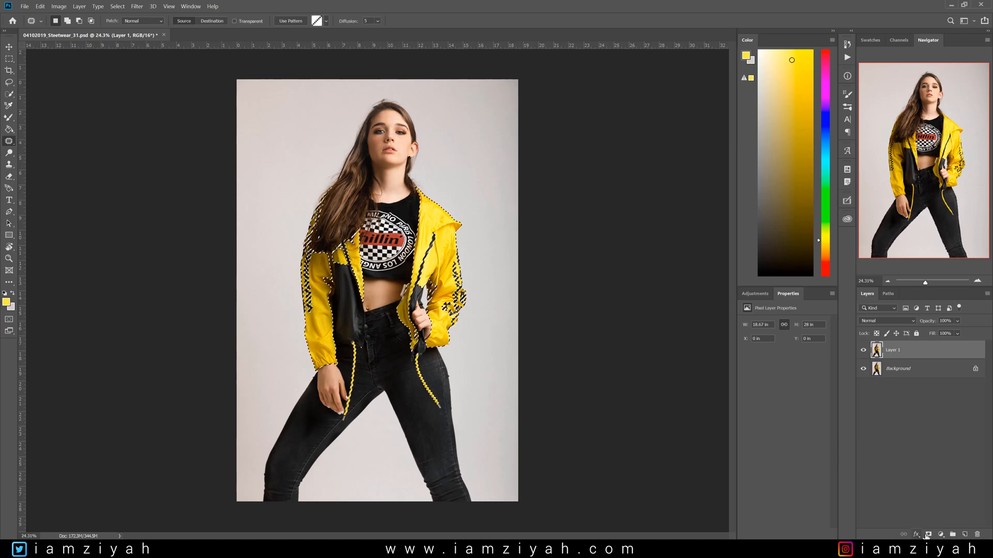
click(928, 535)
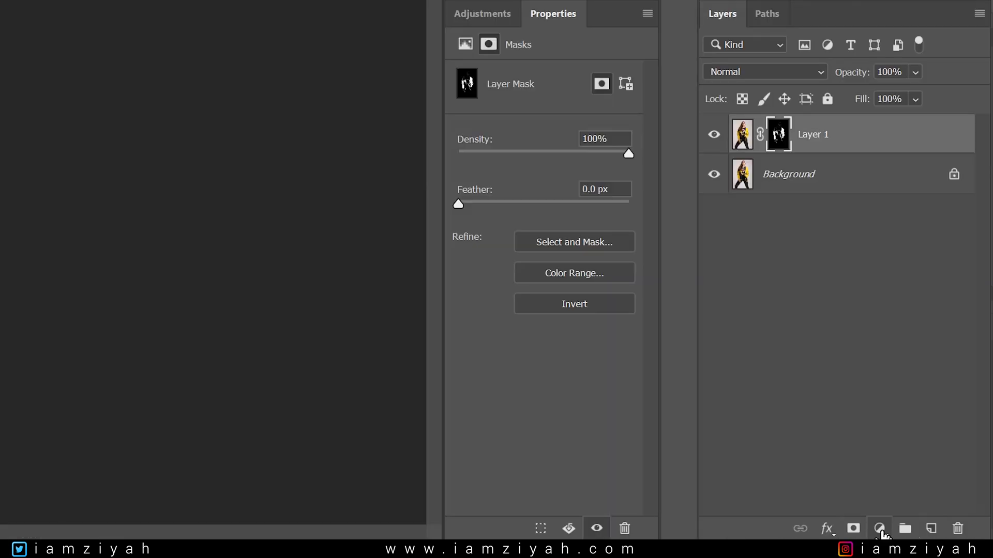
- Add a Hue/Saturation adjustment layer clipped to Layer 1 and set its hue to +180
click(880, 529)
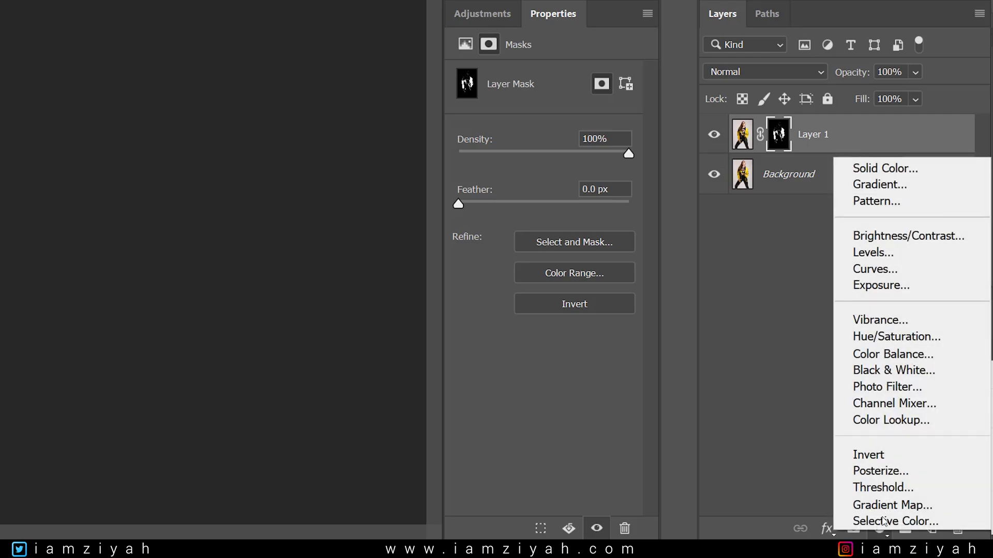
click(920, 338)
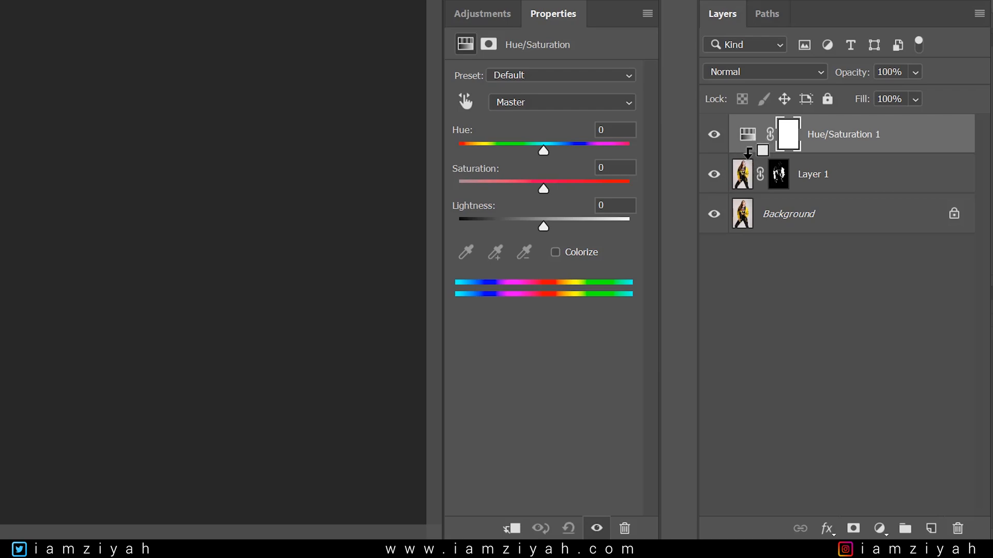
alt+click(747, 147)
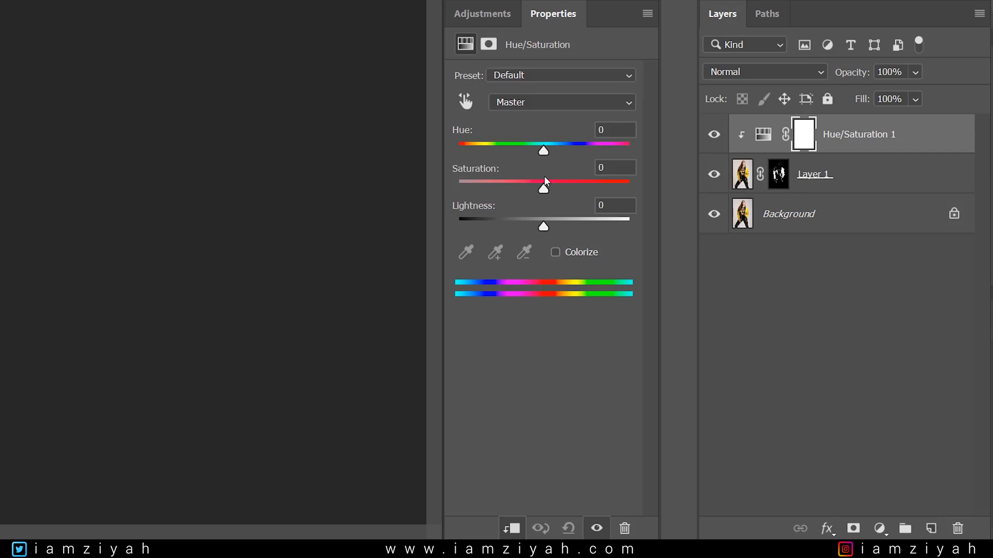
drag(540, 150, 493, 151)
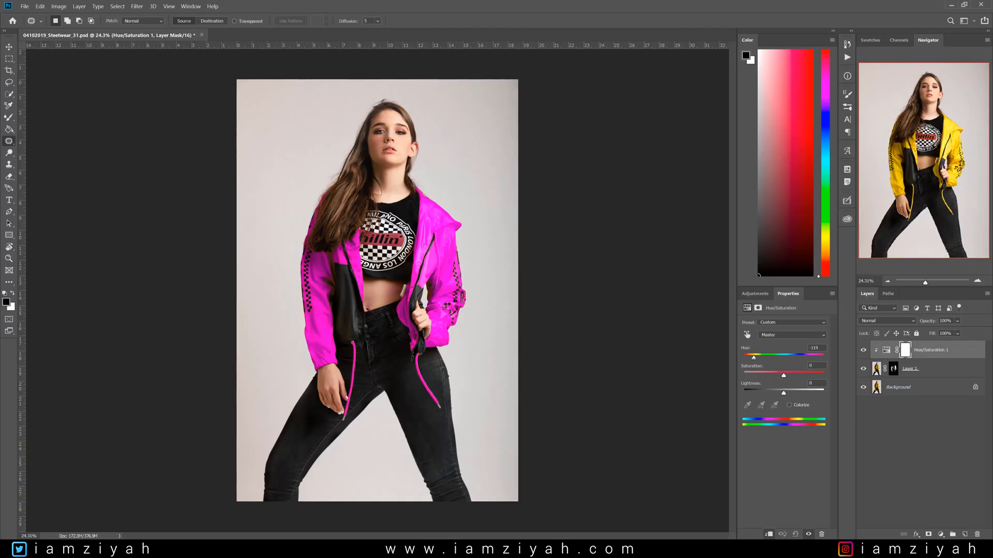
drag(754, 358, 826, 365)
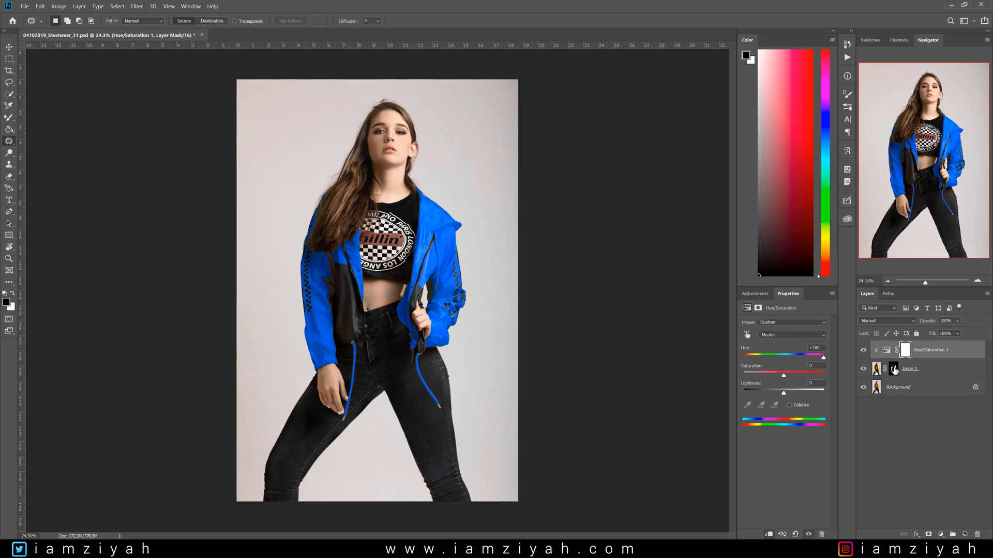
- Select Layer 1's mask, zoom in, and paint black at 100% opacity over the shirt logo's red band
click(894, 369)
scroll(391, 202, up, 5)
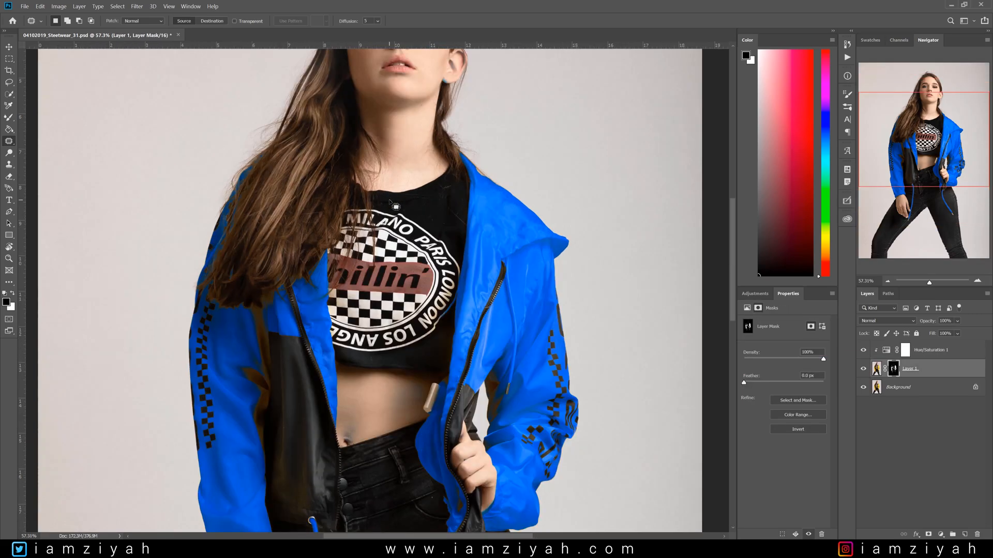
scroll(390, 201, up, 3)
click(9, 117)
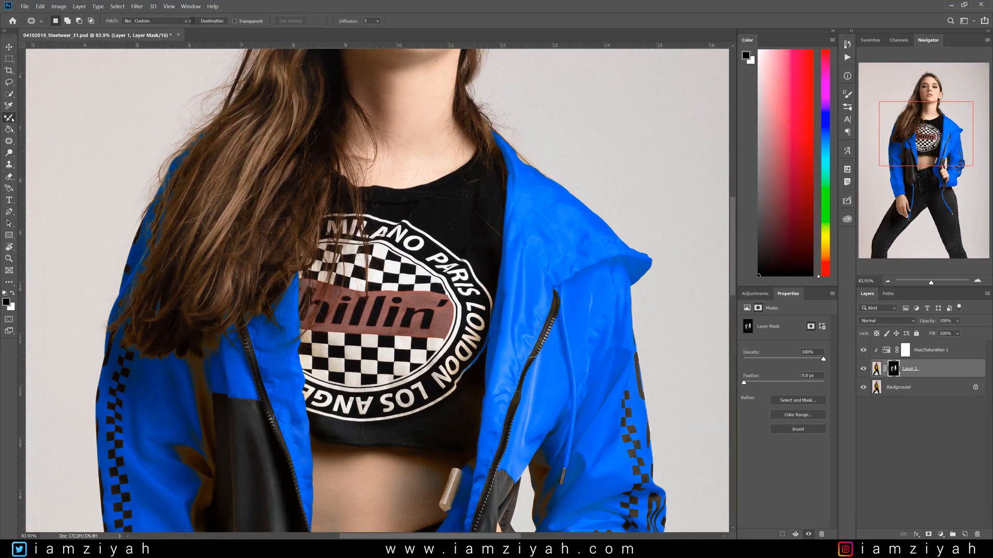
click(44, 118)
key(bracketright)
key(bracketright)
key(bracketright)
key(bracketright)
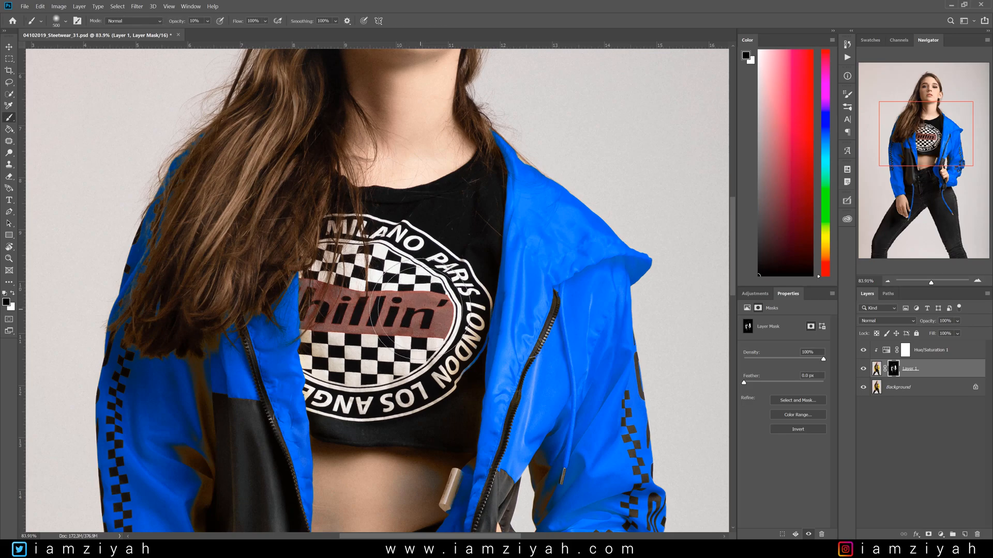
key(bracketright)
key(bracketleft)
key(bracketleft)
key(0)
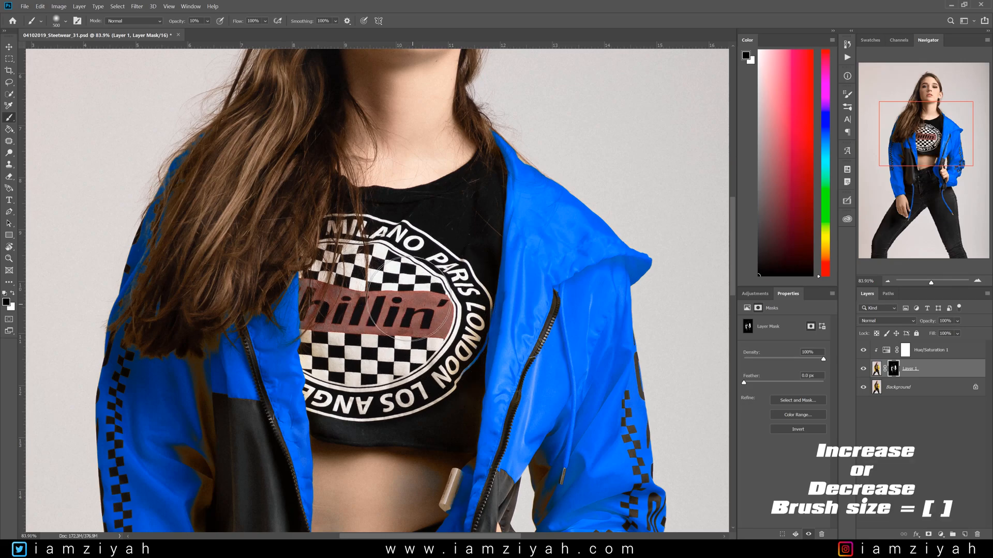
drag(410, 306, 420, 307)
- Reduce the brush size and paint black over the left end of the logo's red band
key(bracketleft)
key(bracketleft)
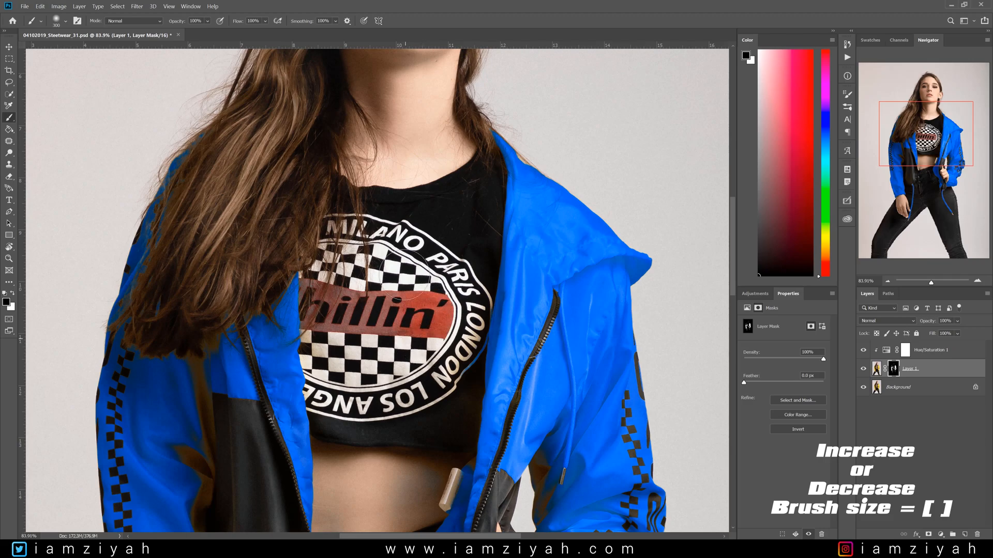
key(bracketleft)
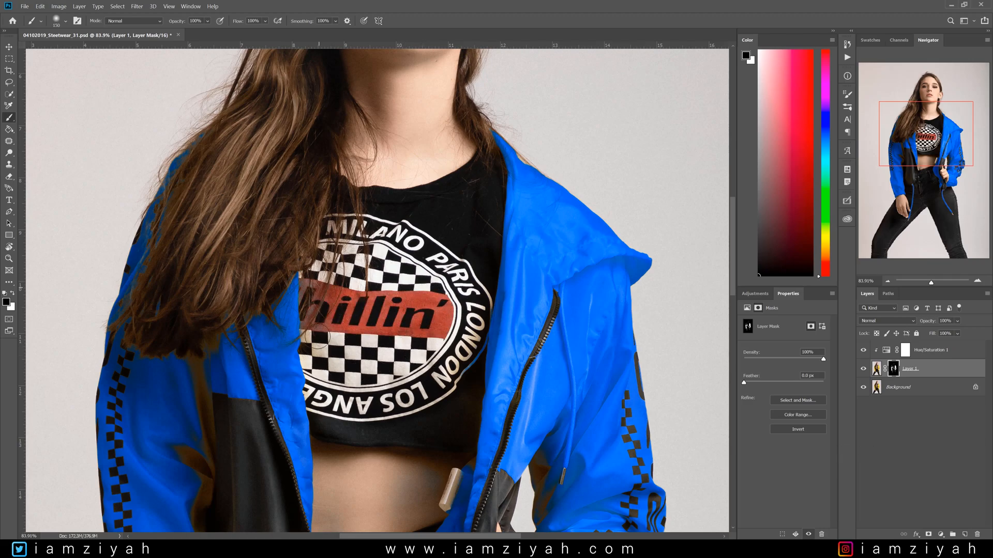
drag(322, 332, 308, 262)
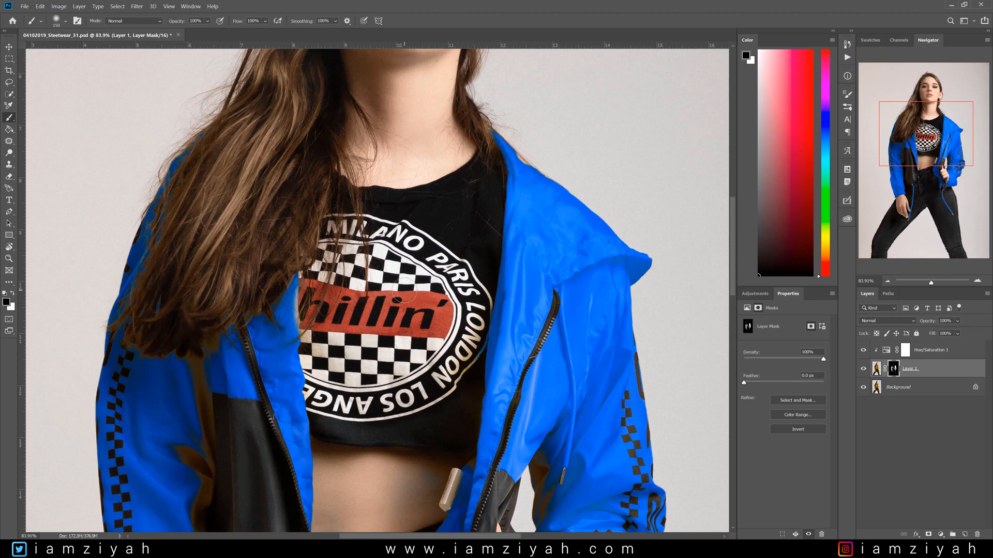
- Show the red mask overlay and paint a short white stroke on the mask over the shirt logo
key(x)
key(backslash)
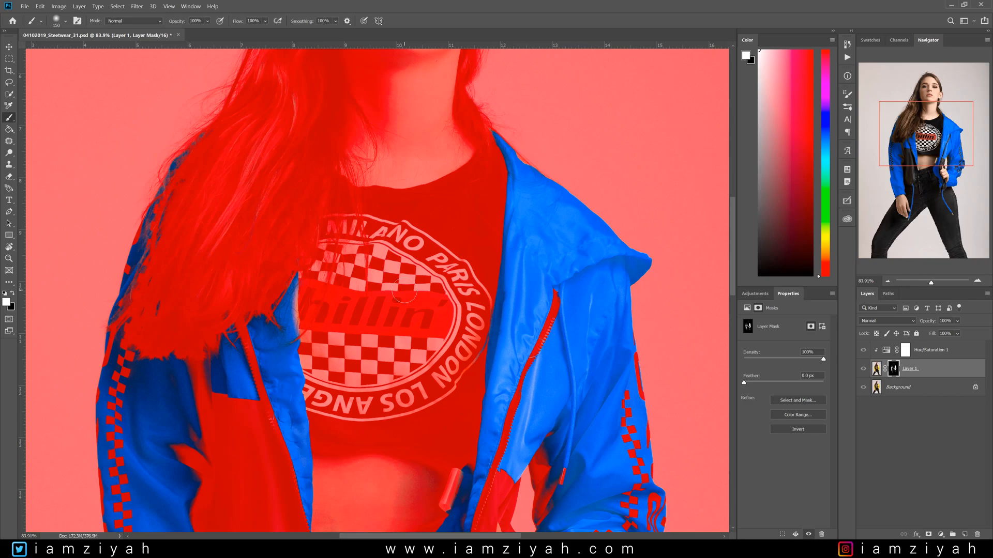
key(x)
key(backslash)
key(x)
key(backslash)
drag(404, 290, 422, 294)
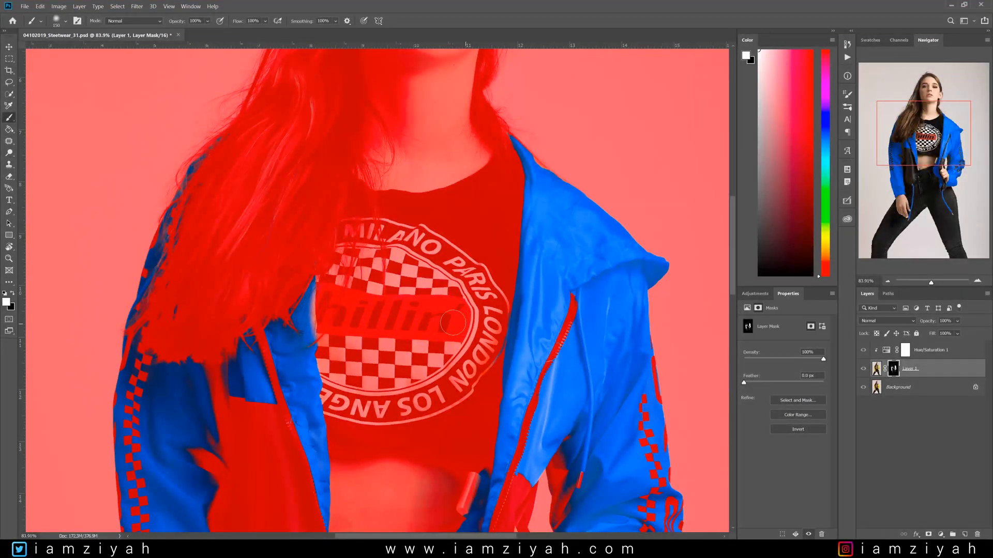
key(backslash)
key(backslash)
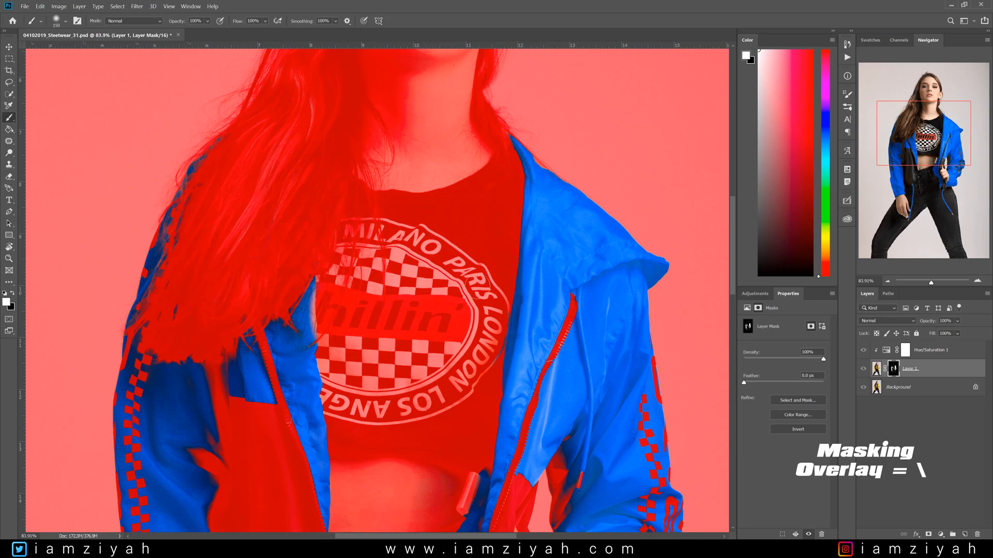
- Paint black on the mask over the blue-tinted earring, then hide the mask overlay
drag(942, 149, 936, 119)
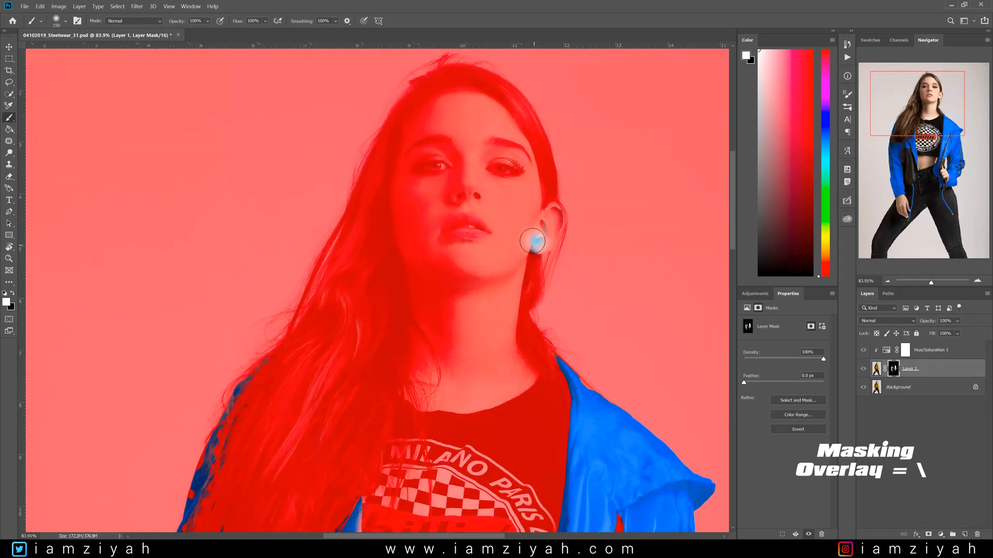
key(x)
drag(537, 243, 553, 224)
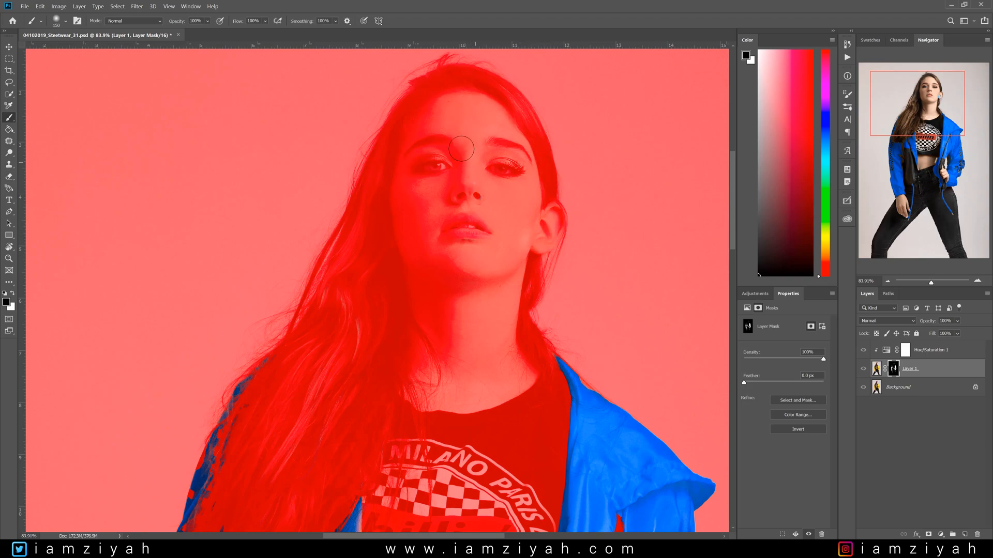
drag(870, 134, 859, 177)
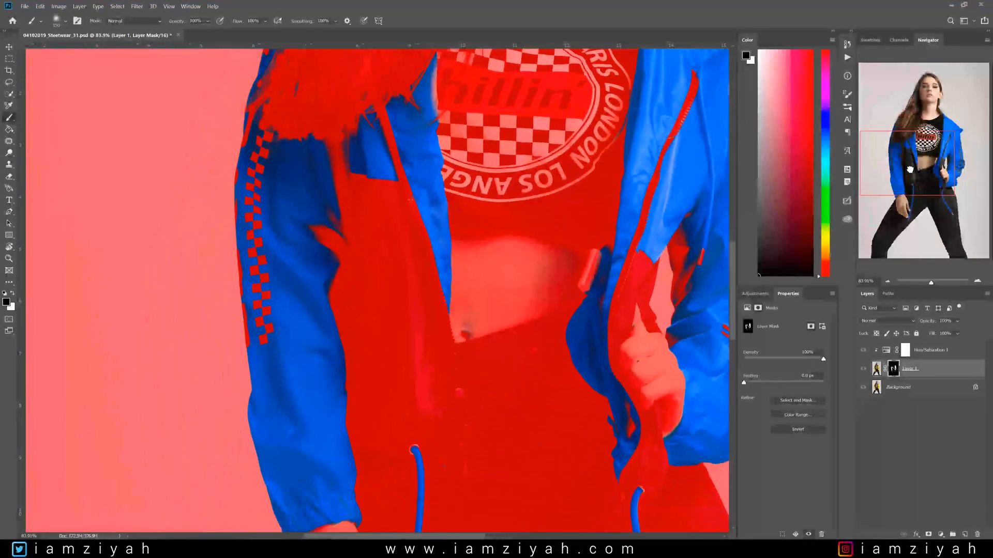
key(backslash)
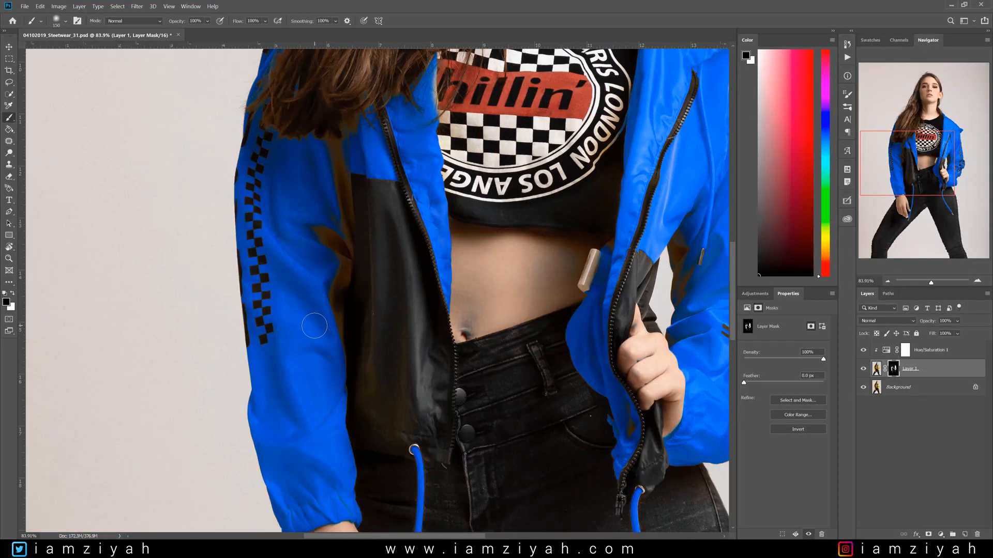
- Show the mask overlay and paint white over the brown patch on the left sleeve, then hide the overlay
key(backslash)
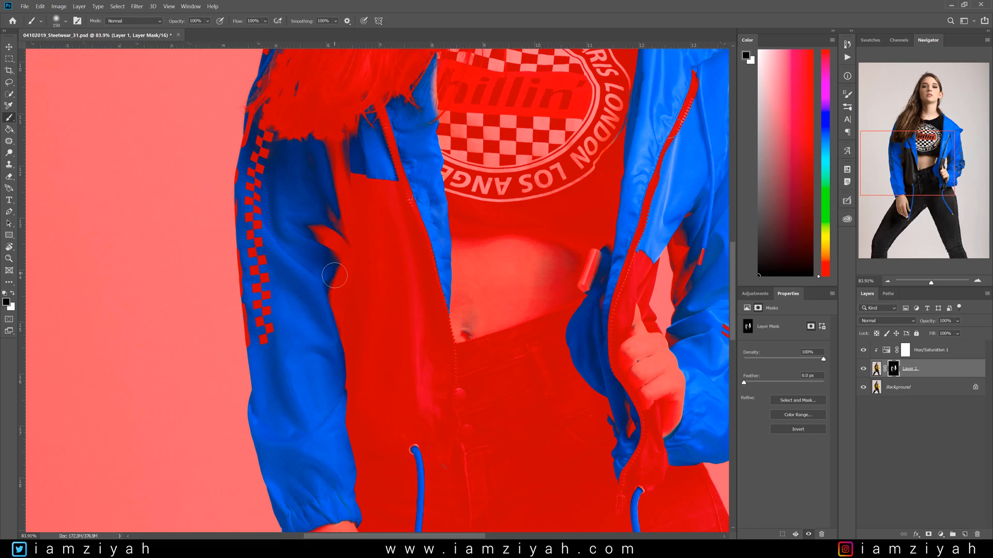
key(backslash)
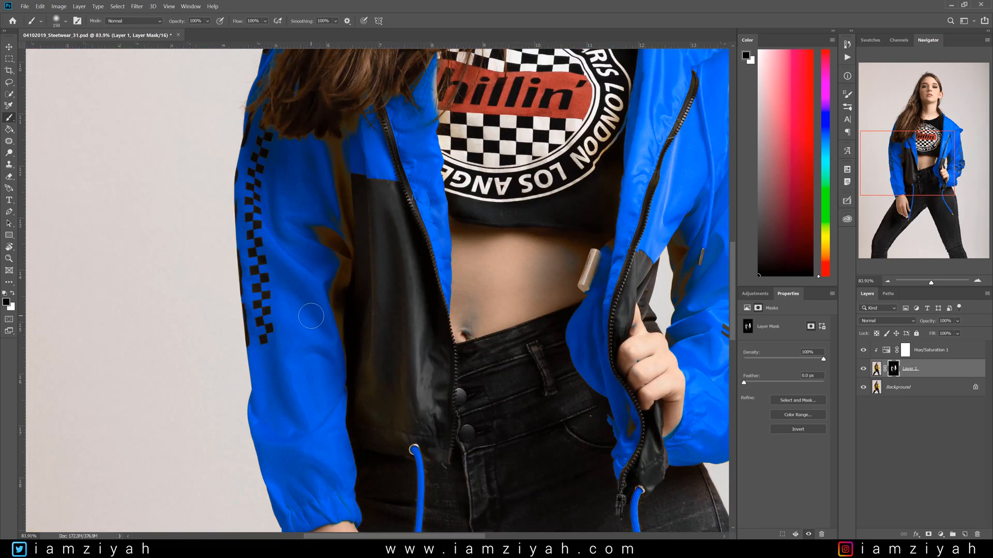
key(backslash)
key(x)
mouse_move(324, 212)
mouse_down()
mouse_move(321, 360)
mouse_move(325, 229)
mouse_move(328, 352)
mouse_move(338, 287)
mouse_move(341, 135)
mouse_move(349, 182)
mouse_move(347, 158)
mouse_move(360, 149)
mouse_move(330, 164)
mouse_move(316, 210)
mouse_up()
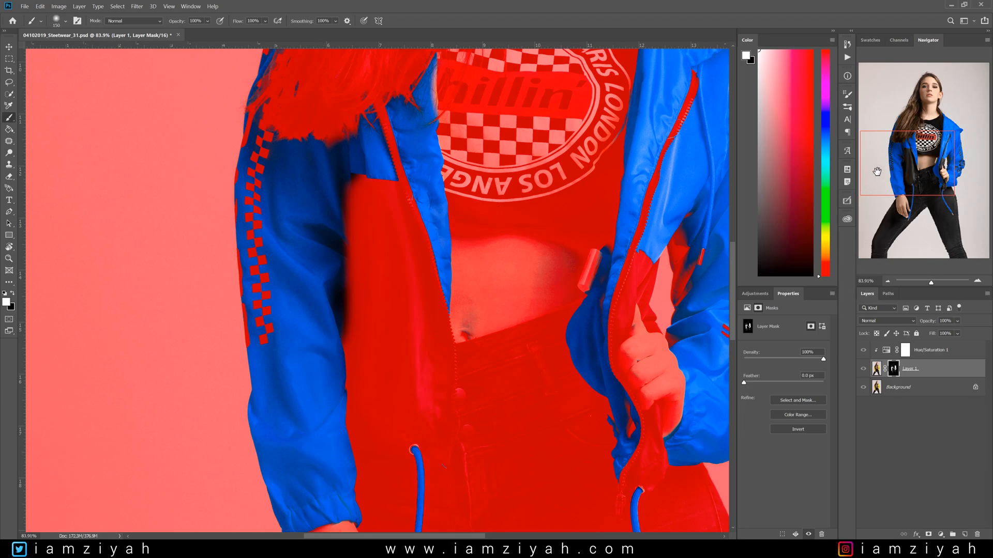
key(x)
key(backslash)
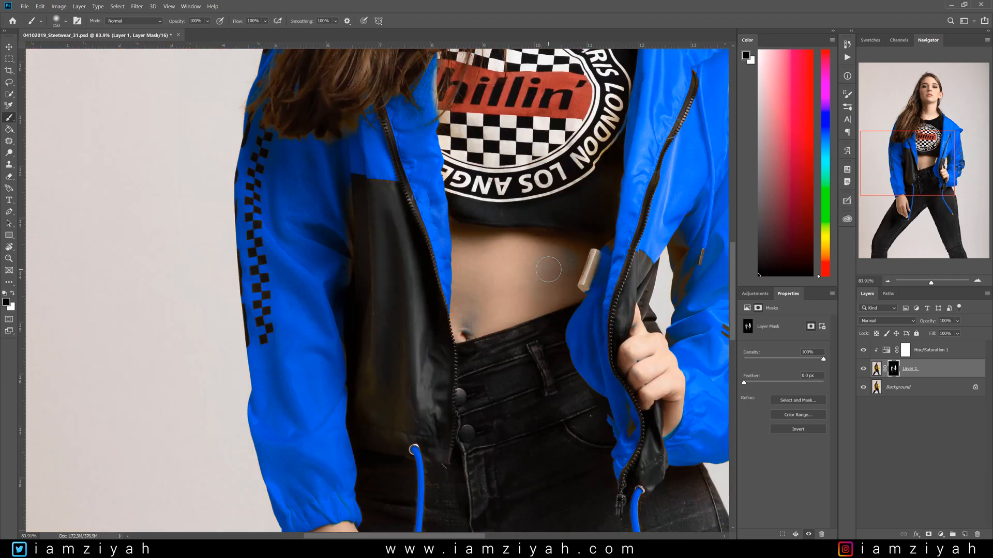
- Touch up the mask with a short white stroke near the left sleeve cuff and hand
drag(932, 165, 932, 195)
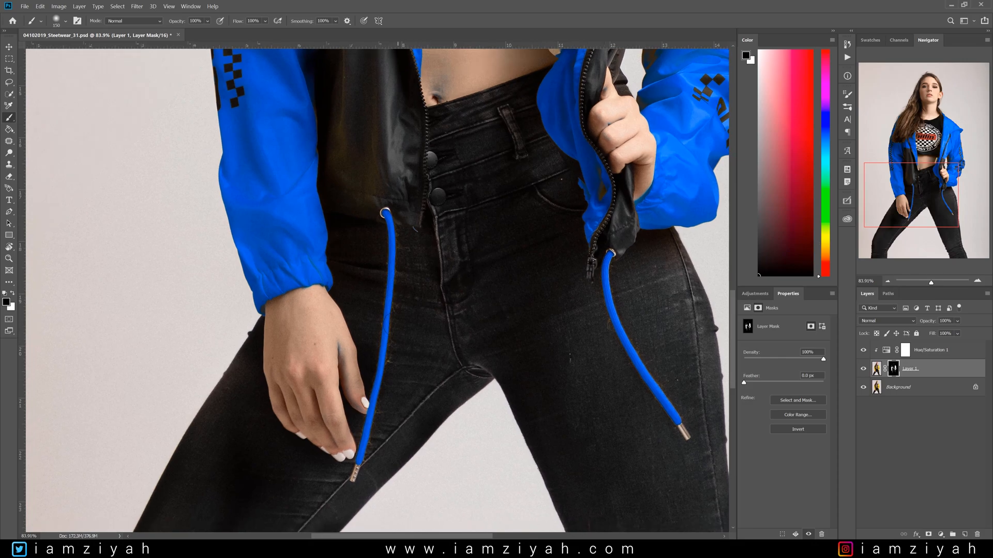
key(x)
mouse_move(338, 340)
mouse_down()
mouse_move(343, 372)
mouse_move(349, 322)
mouse_up()
key(x)
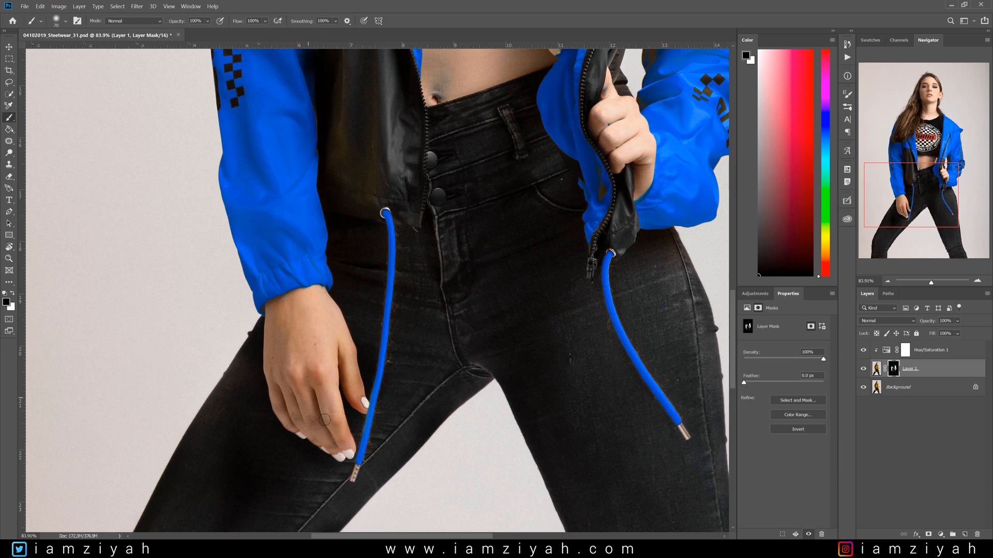
- Enlarge the brush and paint black on the mask over the hand gripping the jacket edge
drag(926, 213, 939, 195)
scroll(511, 299, up, 5)
key(bracketright)
key(bracketright)
key(bracketright)
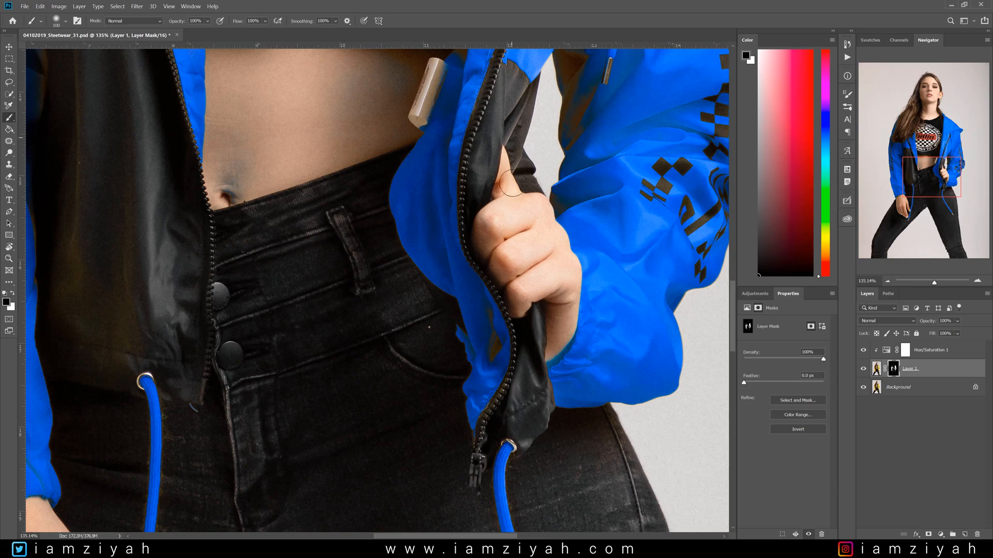
mouse_move(558, 353)
mouse_down()
mouse_move(567, 270)
mouse_move(534, 220)
mouse_up()
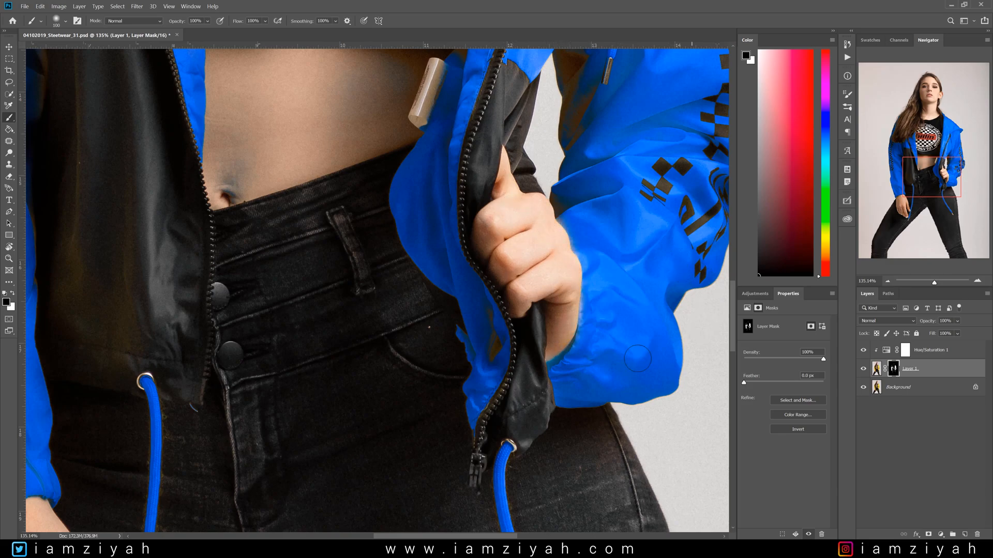
- Paint black on the mask over the exposed belly skin, enlarging the brush for a wider stroke
scroll(407, 365, down, 3)
scroll(279, 191, up, 4)
key(bracketright)
key(bracketright)
key(bracketright)
key(bracketleft)
key(bracketleft)
key(bracketleft)
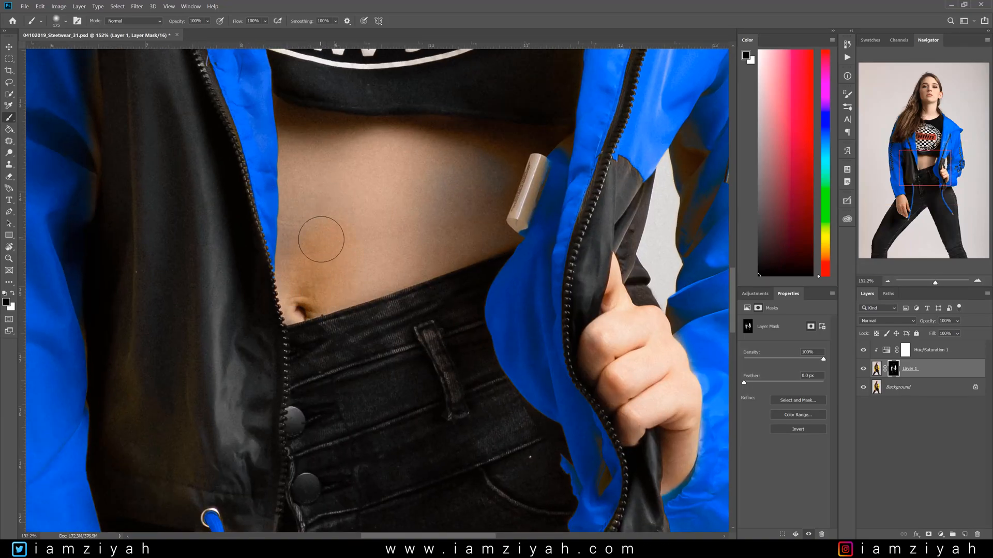
drag(306, 155, 304, 173)
mouse_move(390, 234)
mouse_down()
mouse_move(434, 253)
mouse_move(476, 192)
mouse_up()
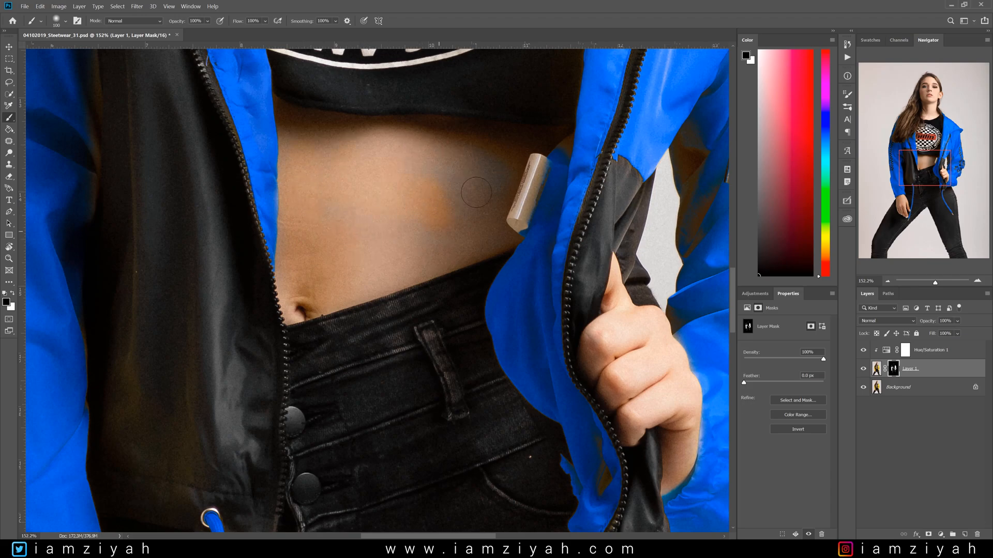
key(bracketright)
key(bracketright)
key(bracketright)
mouse_move(326, 213)
mouse_down()
mouse_move(466, 233)
mouse_move(514, 182)
mouse_move(409, 174)
mouse_up()
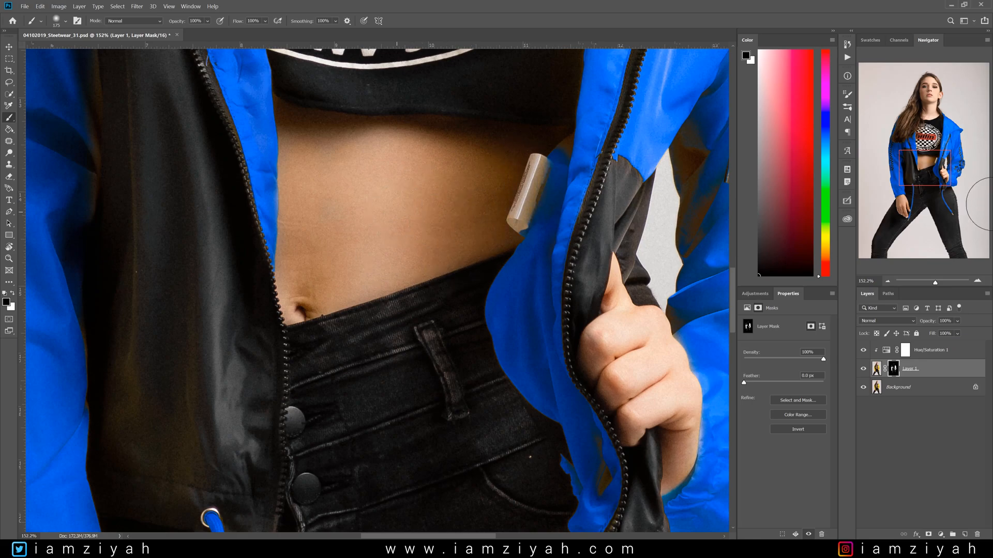
- Paint white on the mask along the inner edge of the jacket lapel beside the belly
drag(916, 175, 931, 163)
key(bracketleft)
key(x)
mouse_move(515, 408)
mouse_down()
mouse_move(508, 262)
mouse_move(514, 407)
mouse_move(504, 305)
mouse_move(516, 406)
mouse_move(502, 338)
mouse_move(503, 371)
mouse_move(516, 415)
mouse_move(493, 296)
mouse_move(514, 457)
mouse_move(500, 469)
mouse_move(501, 512)
mouse_up()
mouse_move(947, 168)
mouse_down()
mouse_move(925, 155)
mouse_move(920, 168)
mouse_up()
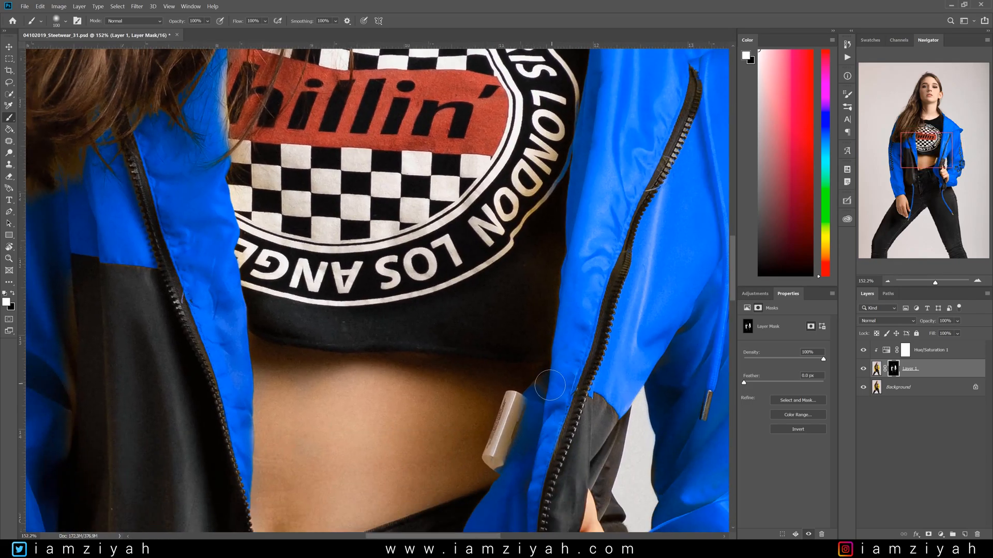
mouse_move(537, 434)
mouse_down()
mouse_move(516, 474)
mouse_move(522, 458)
mouse_move(544, 455)
mouse_up()
- Paint white along the jacket panel's edge next to the shirt logo, then black with a smaller brush along the shirt
drag(911, 150, 911, 132)
key(x)
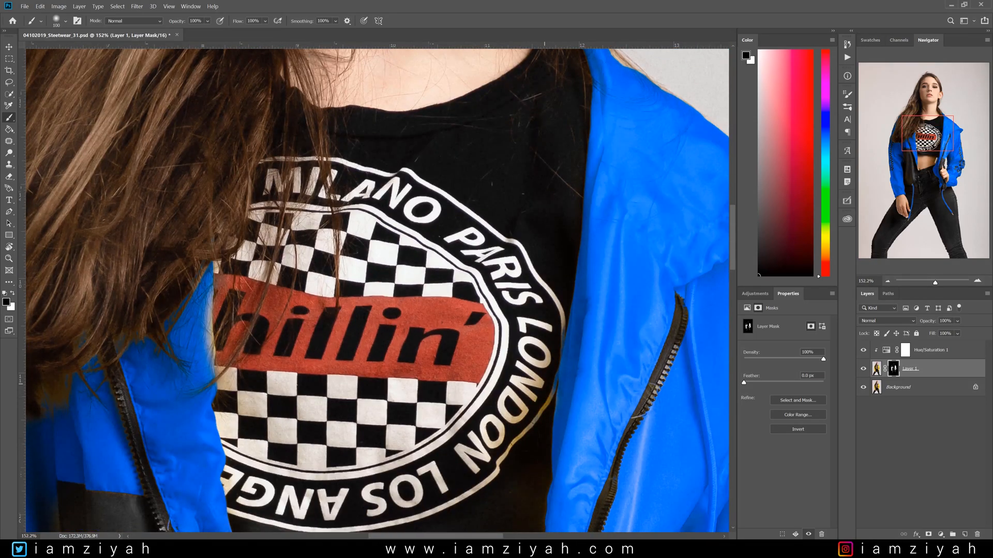
key(x)
mouse_move(512, 463)
mouse_down()
mouse_move(585, 353)
mouse_move(539, 412)
mouse_move(599, 242)
mouse_up()
key(x)
key(bracketleft)
key(bracketleft)
key(bracketleft)
drag(562, 316, 526, 507)
key(x)
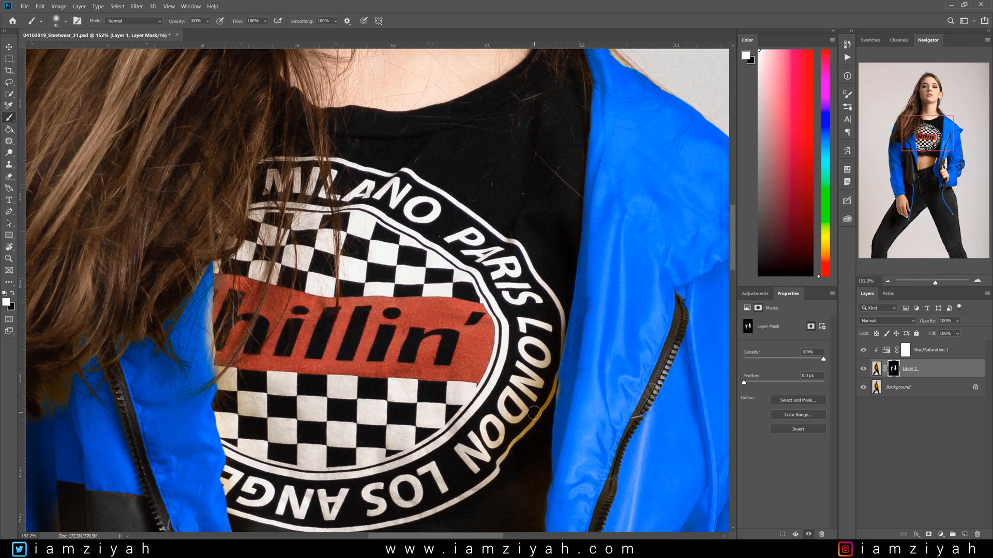
- Toggle Layer 1's visibility off and on to compare the recolor with the original yellow
click(863, 369)
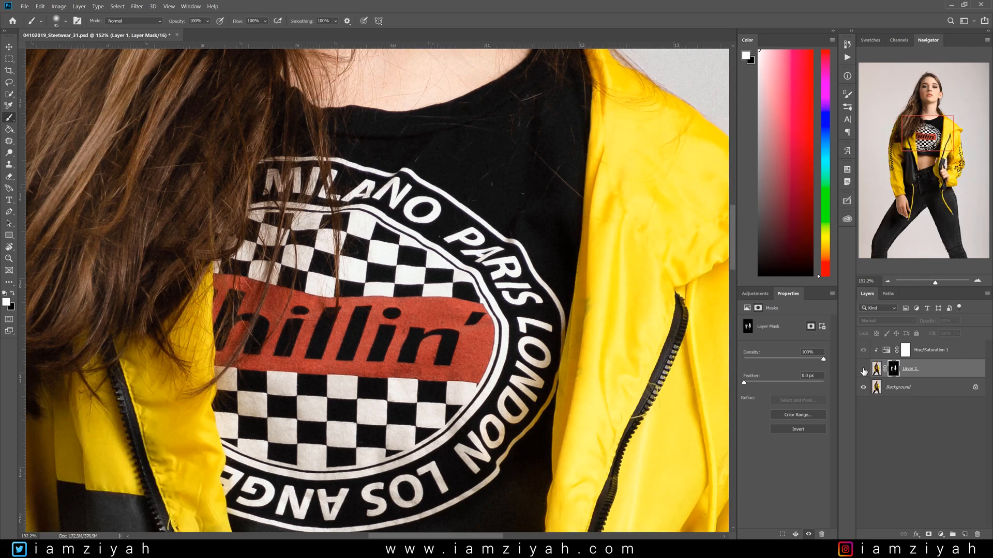
click(863, 370)
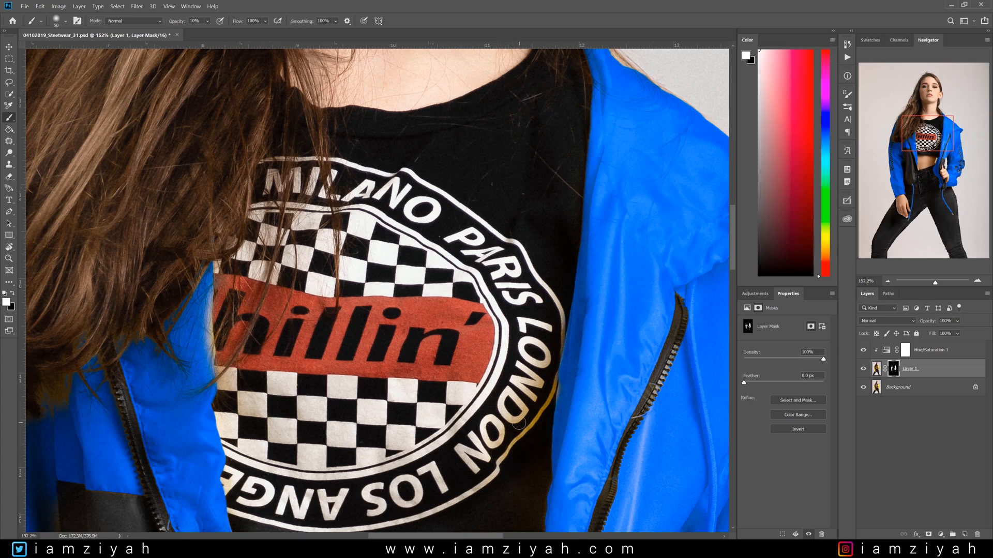
key(x)
key(x)
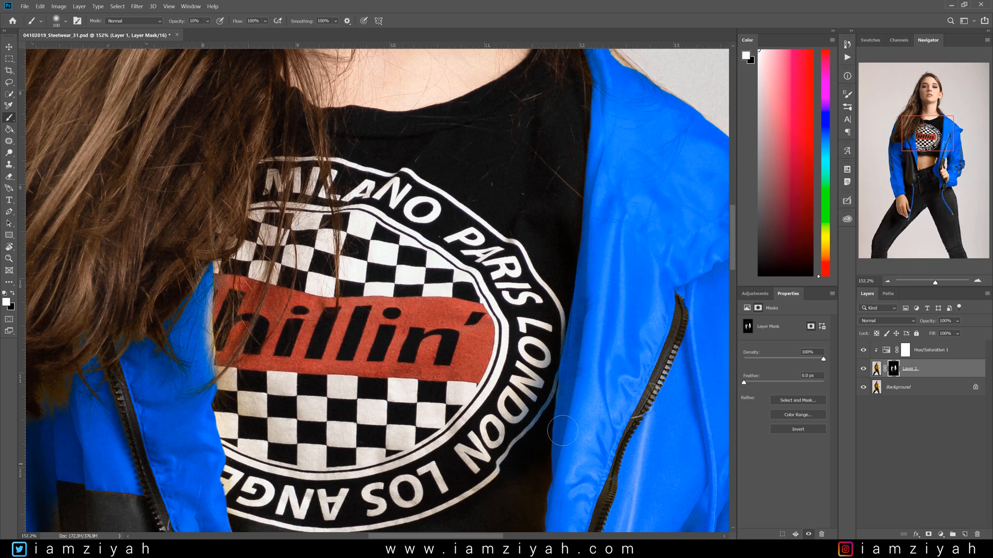
- Inspect the mask overlay around the model's face and neck
scroll(652, 427, down, 3)
scroll(651, 426, down, 2)
drag(918, 132, 901, 110)
scroll(428, 288, up, 4)
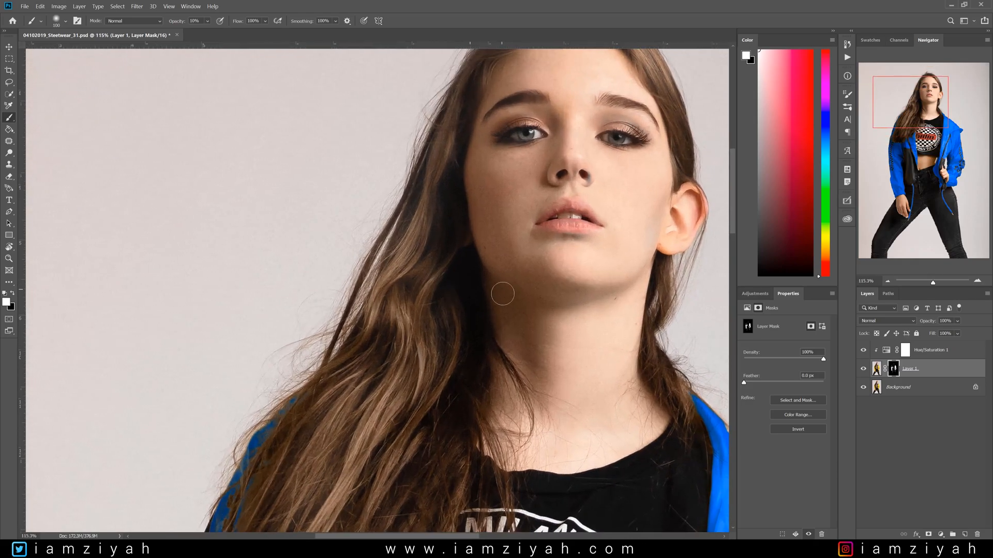
key(backslash)
scroll(645, 310, up, 2)
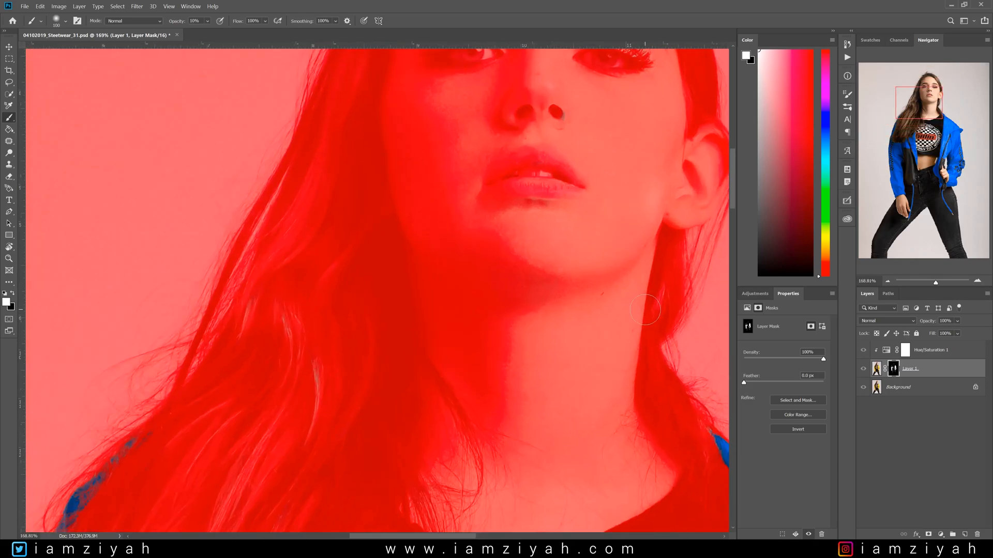
drag(907, 111, 915, 101)
key(x)
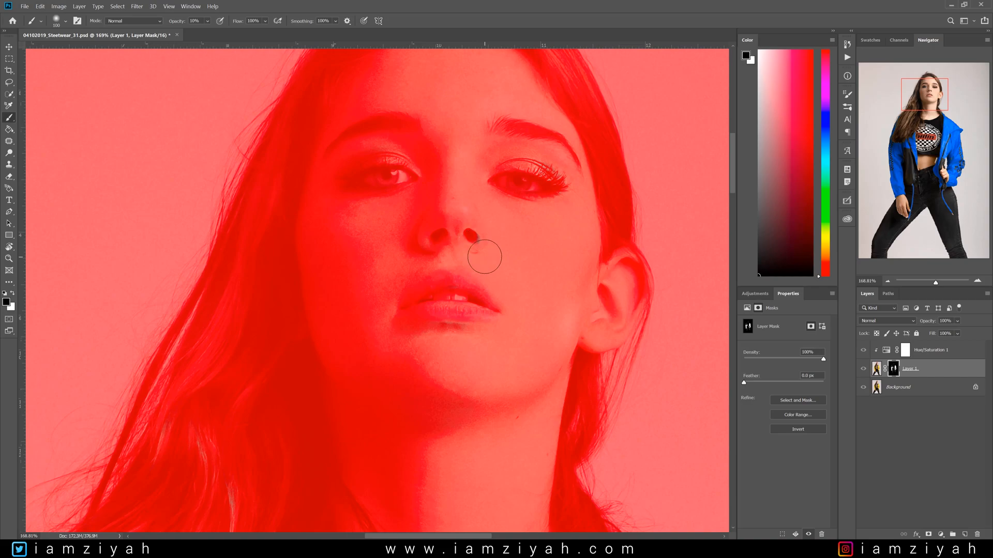
- Set brush opacity to 100% and paint white on the mask along the jacket collar edge at the shoulder on the image's right side
key(0)
key(bracketright)
key(bracketright)
key(bracketright)
key(bracketright)
key(bracketright)
key(bracketright)
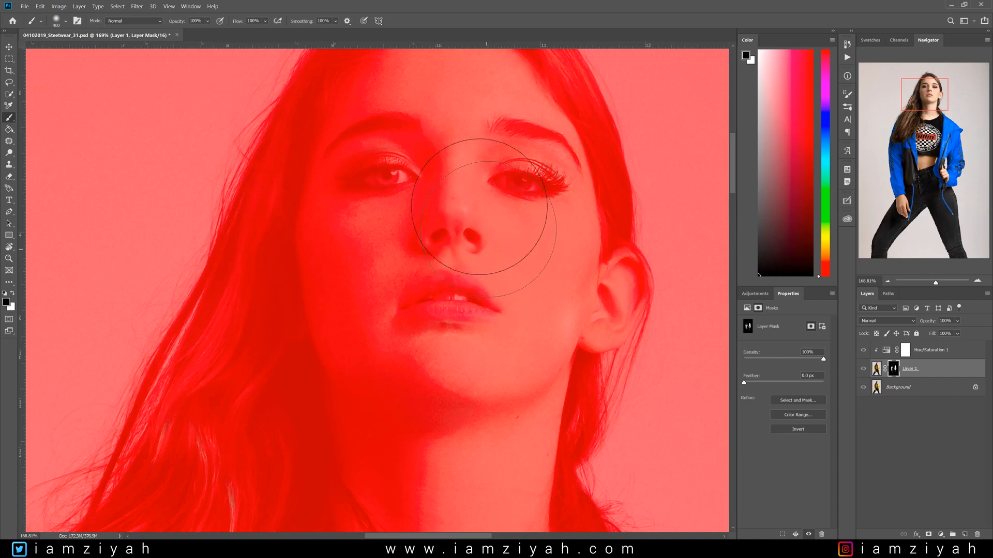
scroll(457, 261, down, 3)
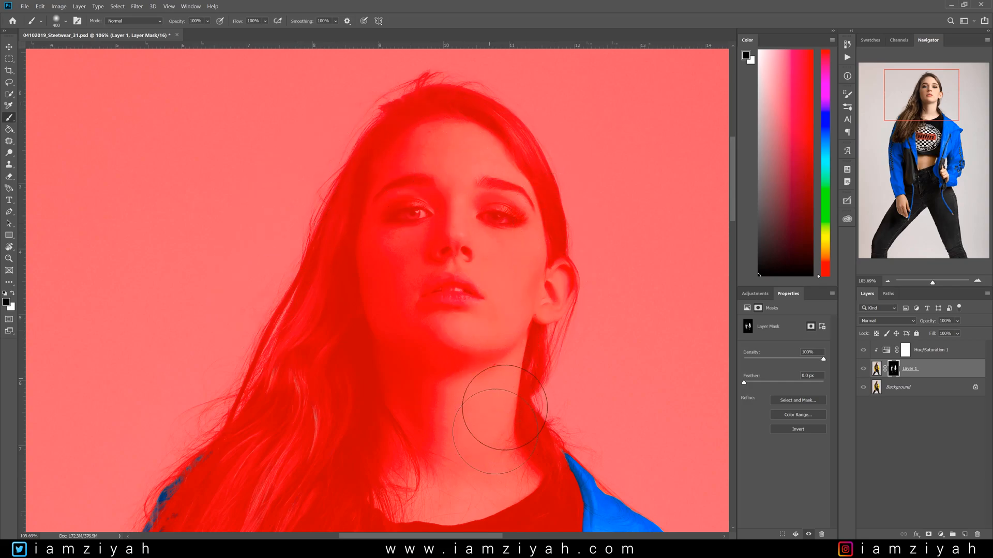
key(x)
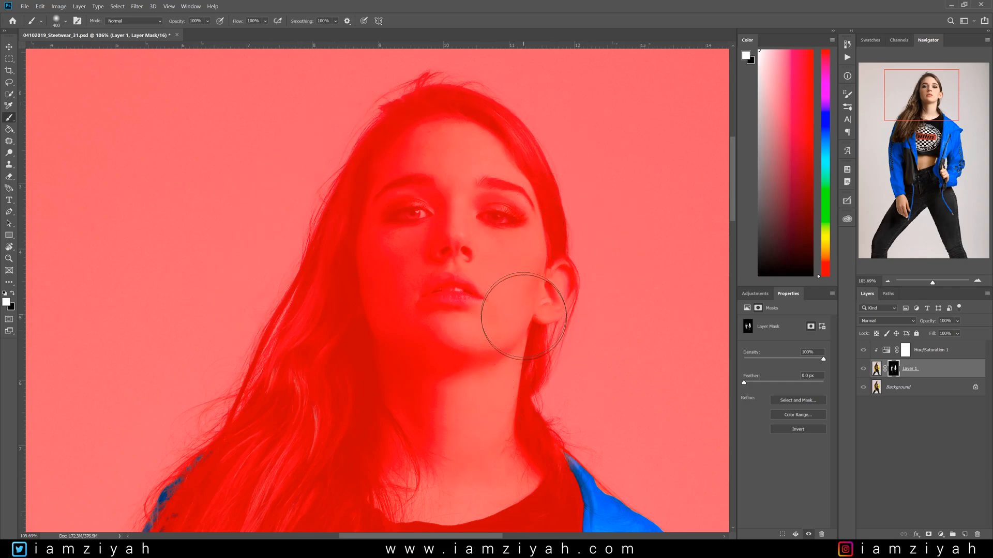
key(bracketleft)
key(bracketleft)
key(bracketleft)
key(bracketleft)
key(bracketleft)
key(bracketleft)
mouse_move(950, 82)
mouse_down()
mouse_move(950, 111)
mouse_move(941, 106)
mouse_up()
scroll(557, 412, up, 3)
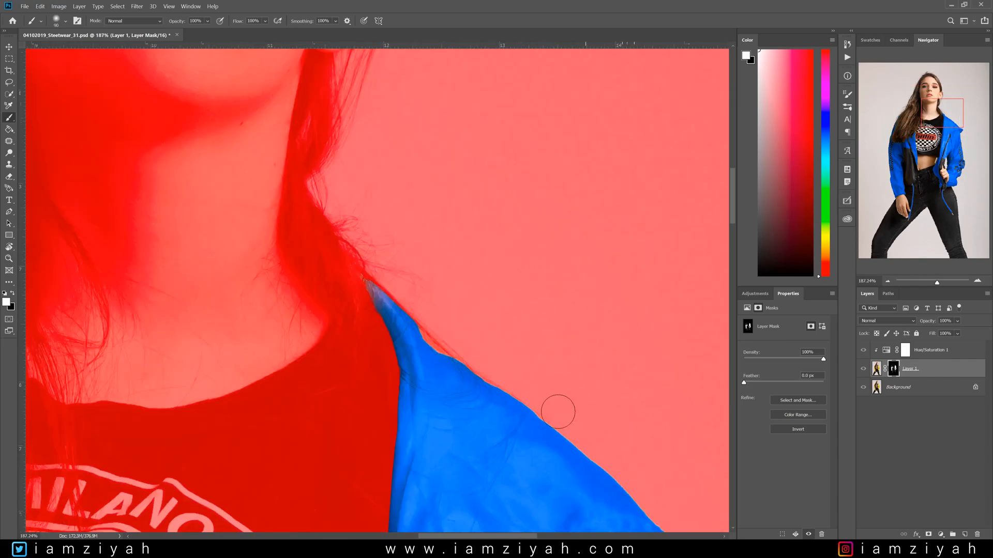
scroll(539, 424, up, 2)
key(bracketleft)
key(bracketleft)
key(bracketleft)
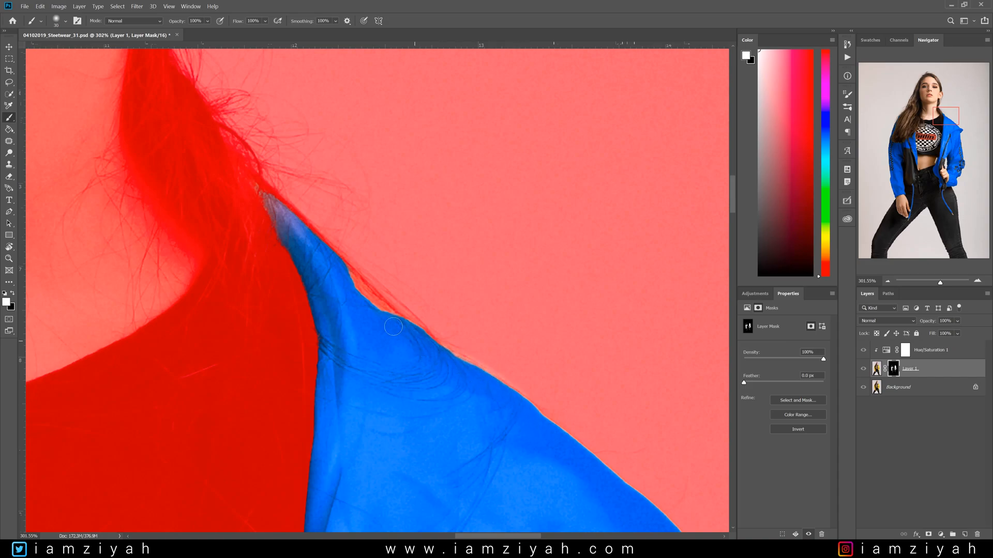
mouse_move(356, 294)
mouse_down()
mouse_move(249, 176)
mouse_move(304, 234)
mouse_up()
drag(365, 287, 534, 446)
- Hide the overlay and paint white on the mask along the jacket lapel edge under the hair beside the logo
drag(940, 113, 885, 139)
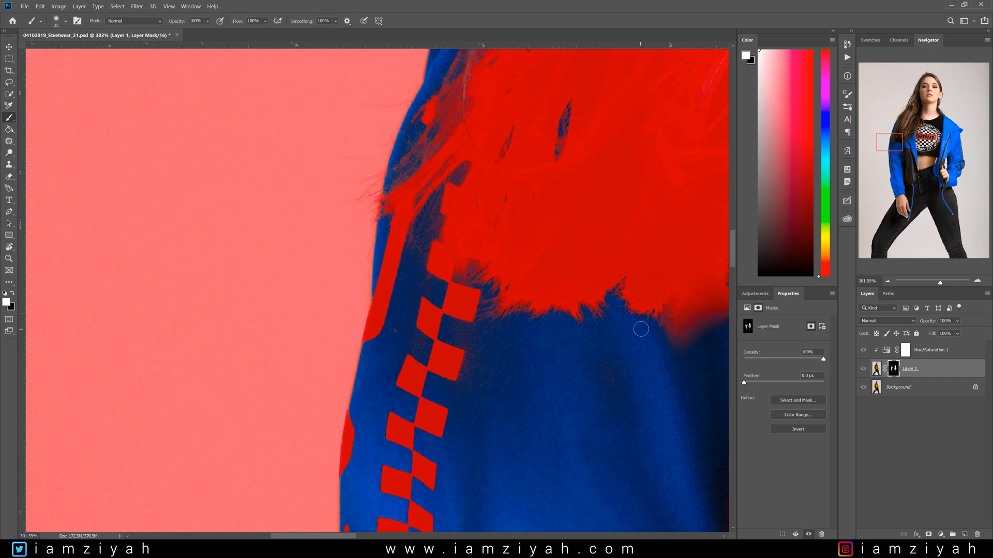
key(backslash)
drag(888, 143, 912, 136)
mouse_move(548, 297)
mouse_down()
mouse_move(545, 139)
mouse_move(542, 178)
mouse_up()
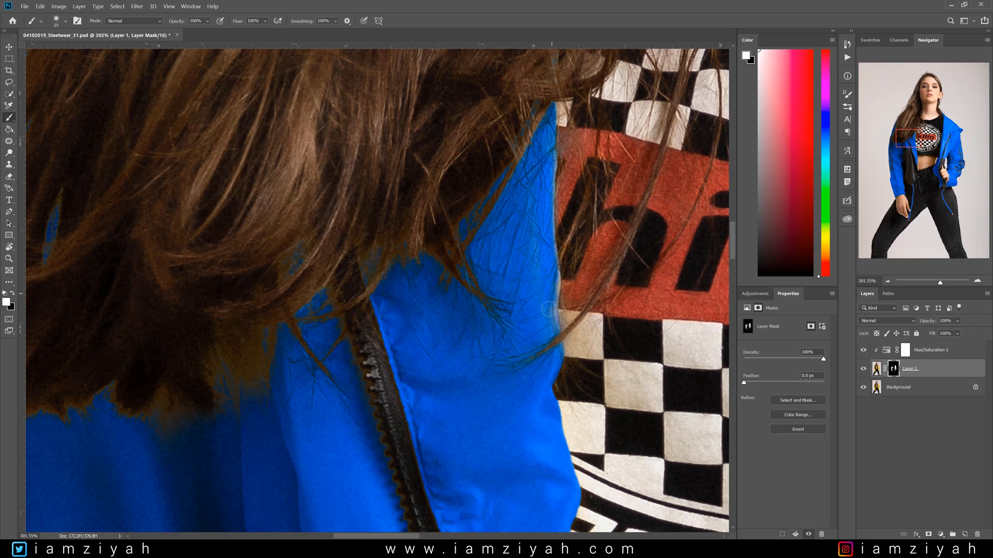
drag(548, 359, 559, 347)
- Zoom out to review the recolored jacket across the whole image
scroll(559, 348, down, 7)
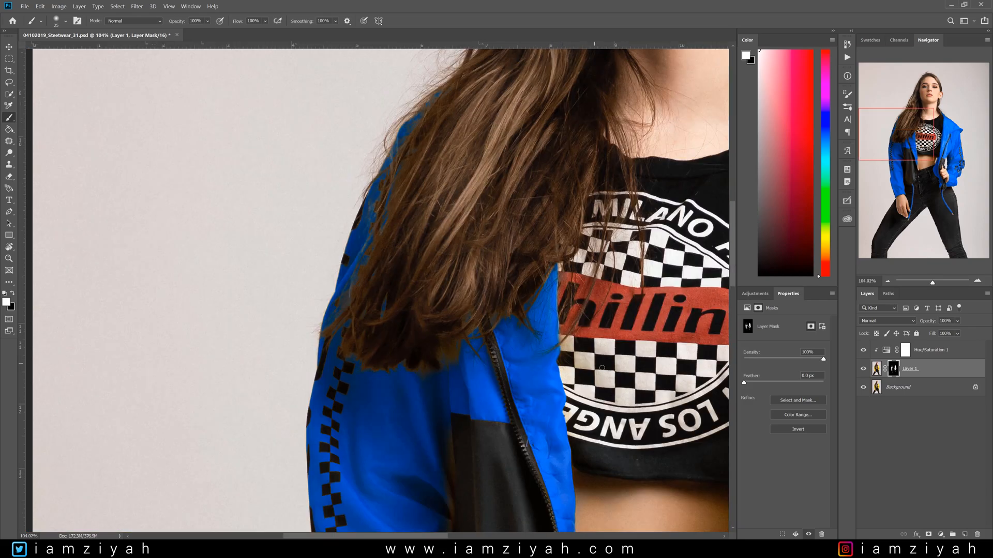
scroll(623, 361, up, 5)
key(1)
scroll(599, 393, down, 1)
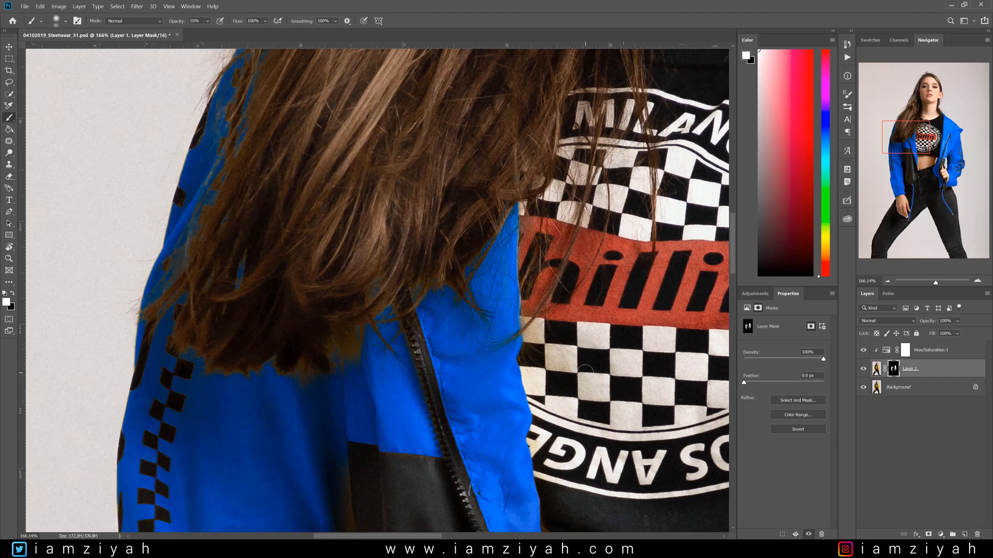
scroll(586, 336, up, 3)
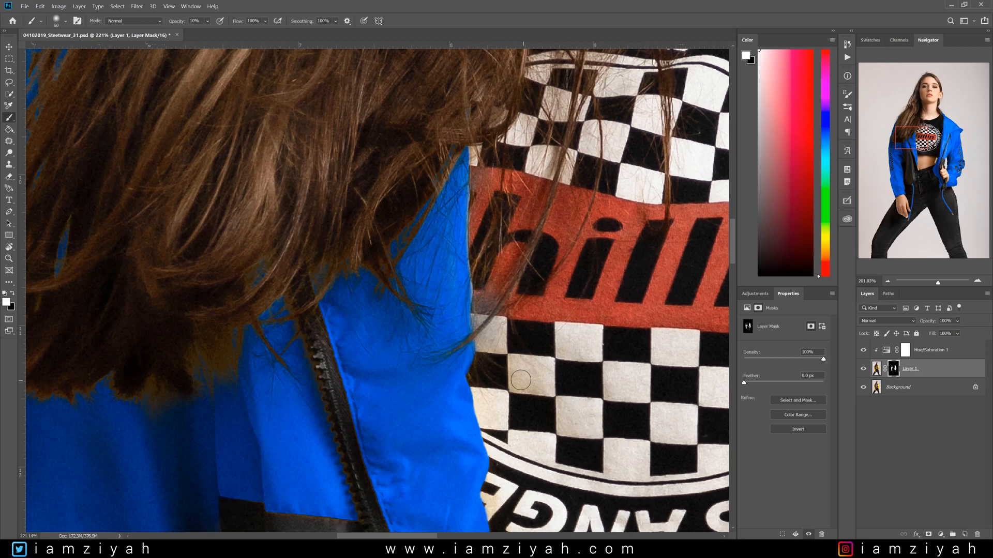
scroll(520, 380, down, 6)
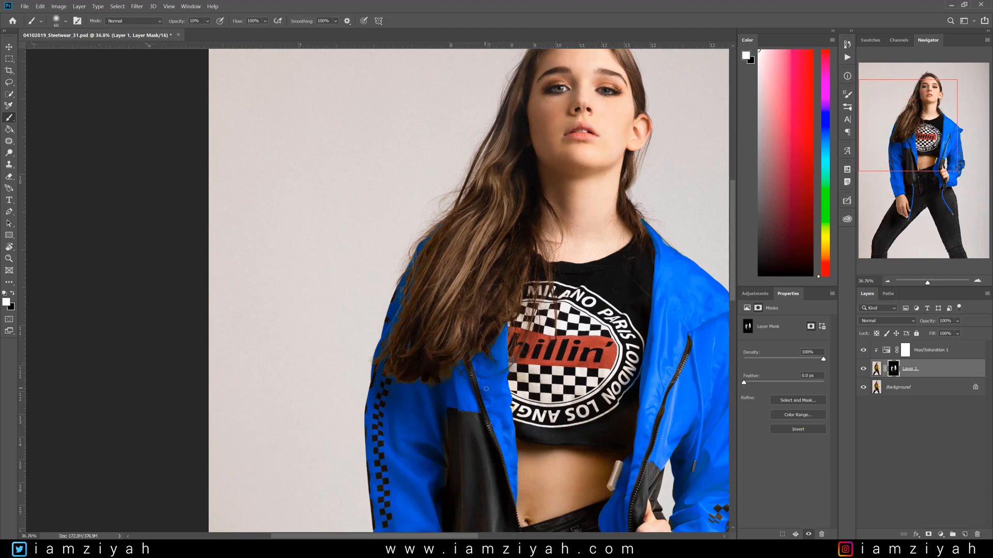
scroll(486, 389, down, 2)
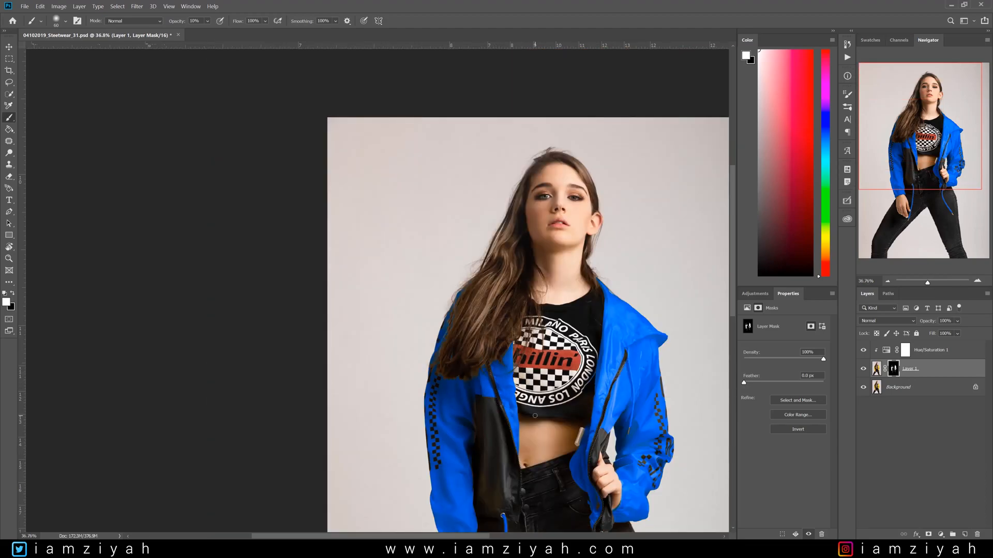
scroll(535, 415, down, 2)
key(ctrl+0)
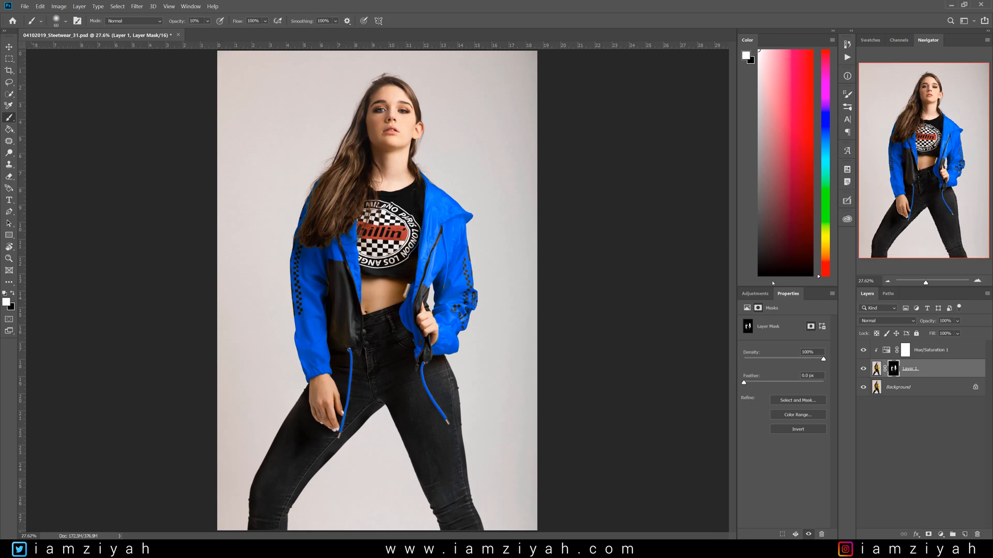
scroll(325, 302, down, 2)
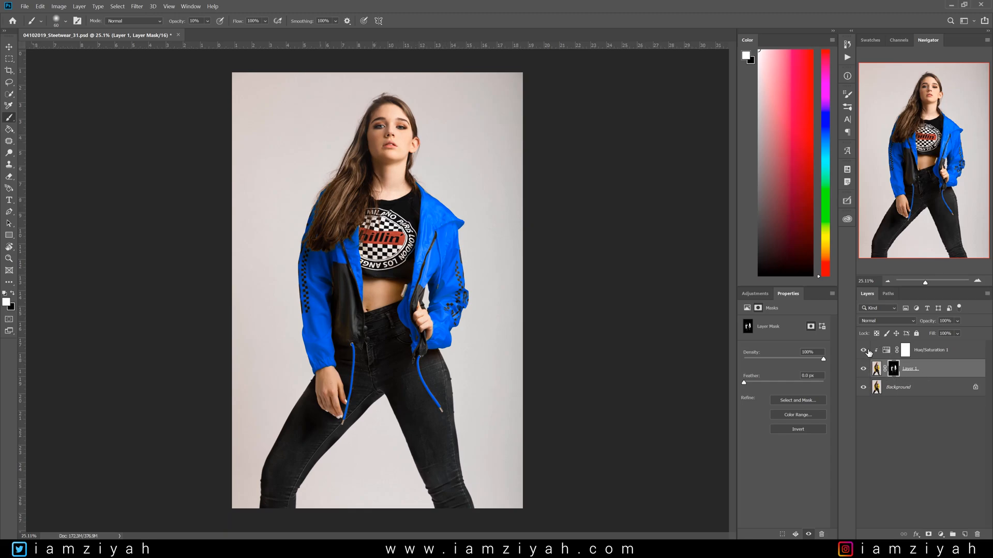
- Change the Hue/Saturation hue so the jacket turns coral red, slightly adjust lightness, then select Layer 1
click(888, 354)
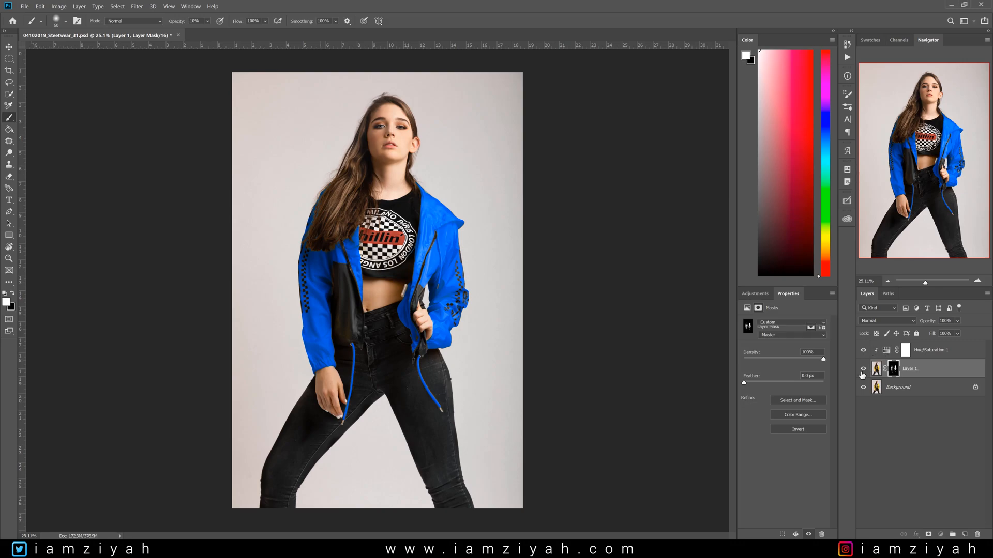
drag(821, 360, 770, 362)
mouse_move(790, 394)
mouse_down()
mouse_move(801, 393)
mouse_move(780, 392)
mouse_up()
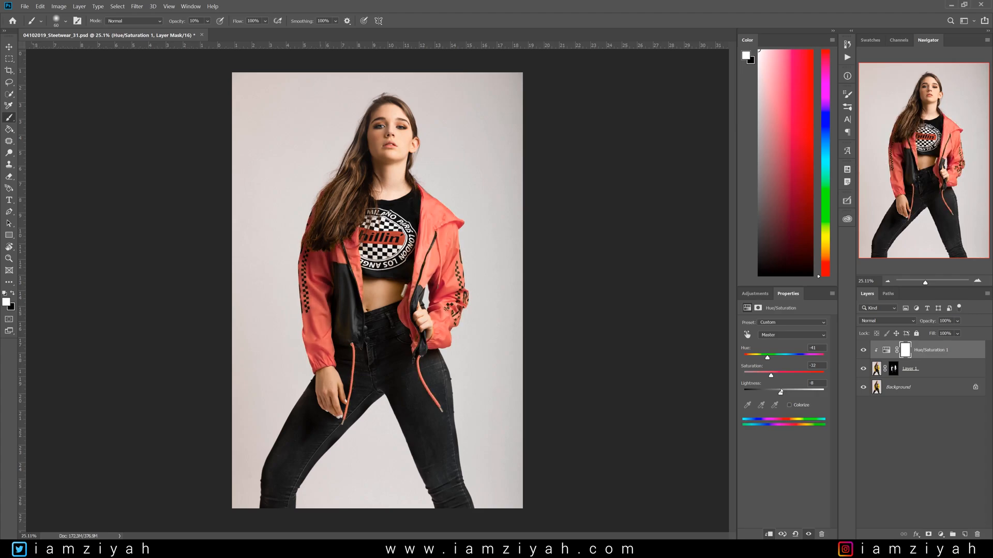
click(949, 370)
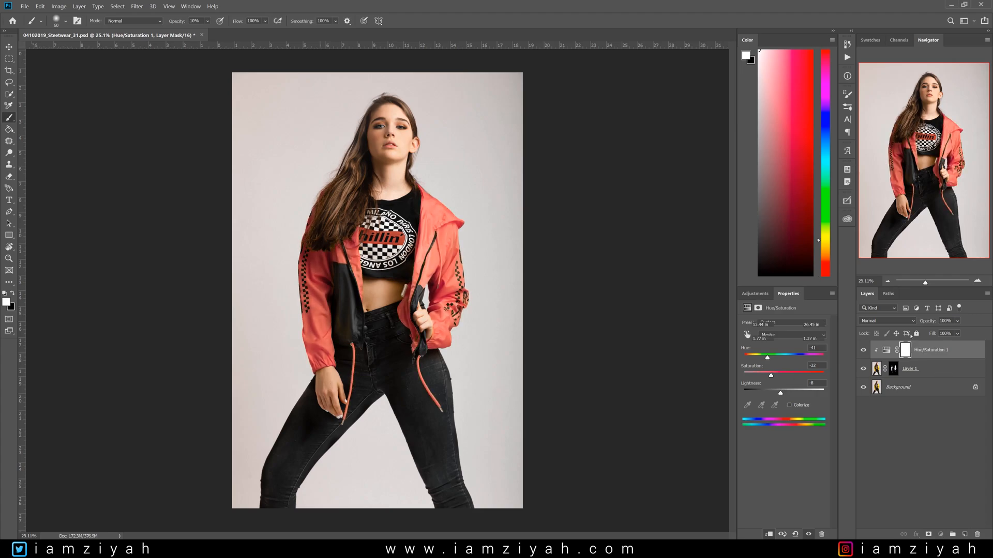
- Set Layer 1's blend mode to Multiply
click(886, 322)
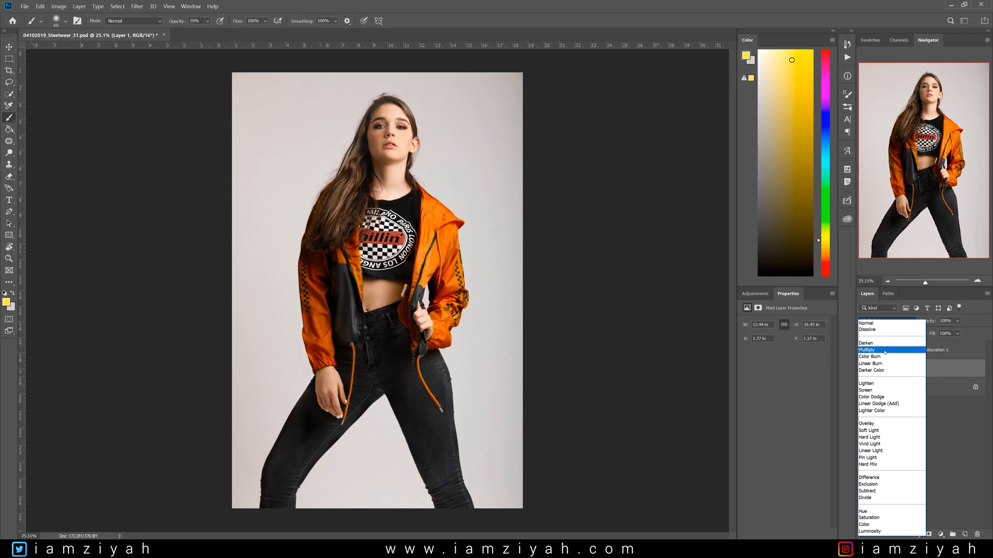
click(885, 350)
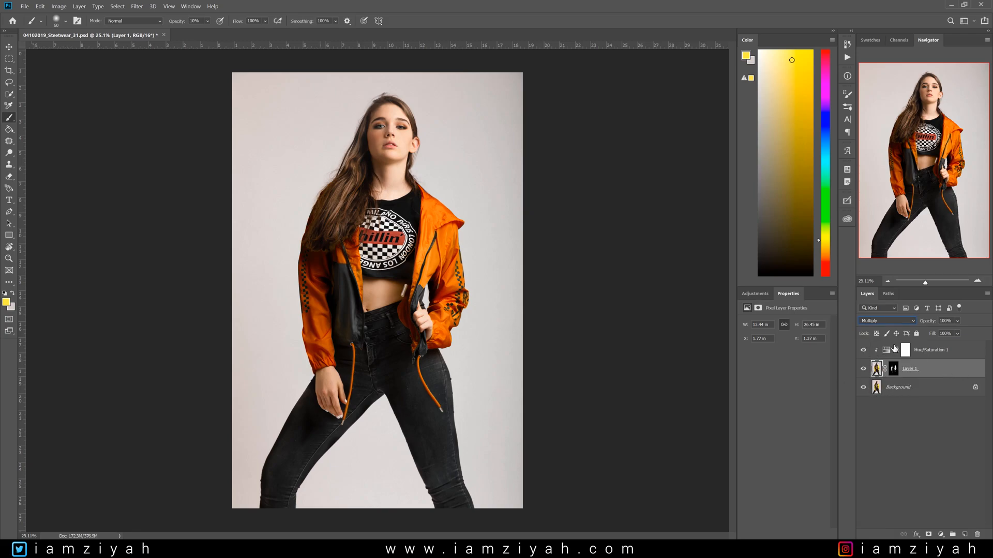
- Select the Hue/Saturation adjustment layer and shift its hue to +36 so the jacket turns lime green
click(887, 352)
drag(768, 358, 826, 358)
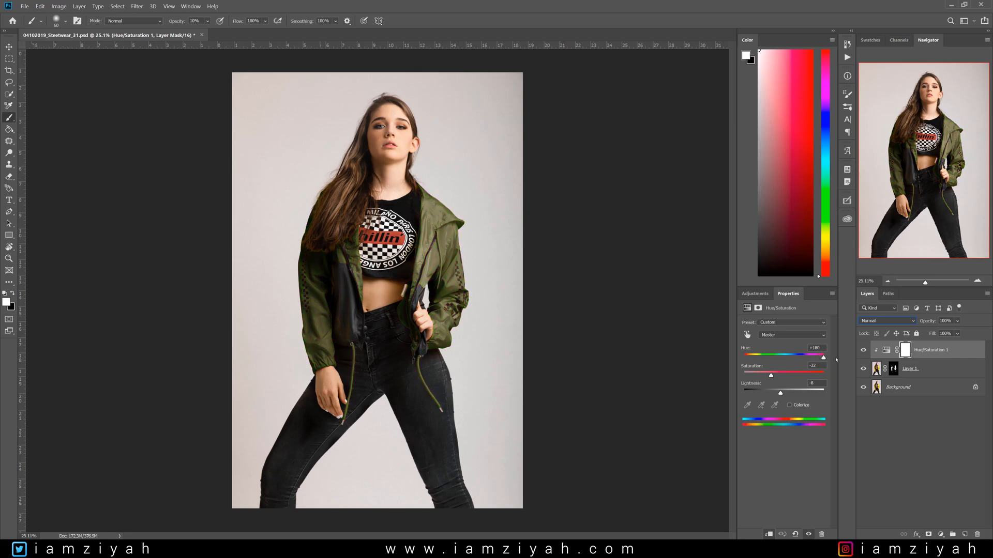
drag(830, 360, 798, 357)
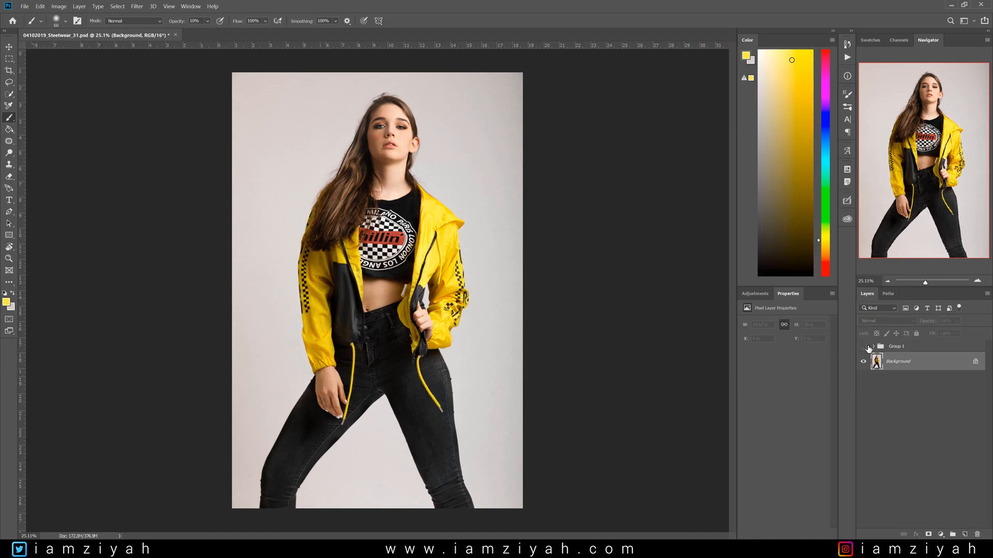
- Group the recolor layers above the background into a folder, collapse it and hide the group
click(863, 346)
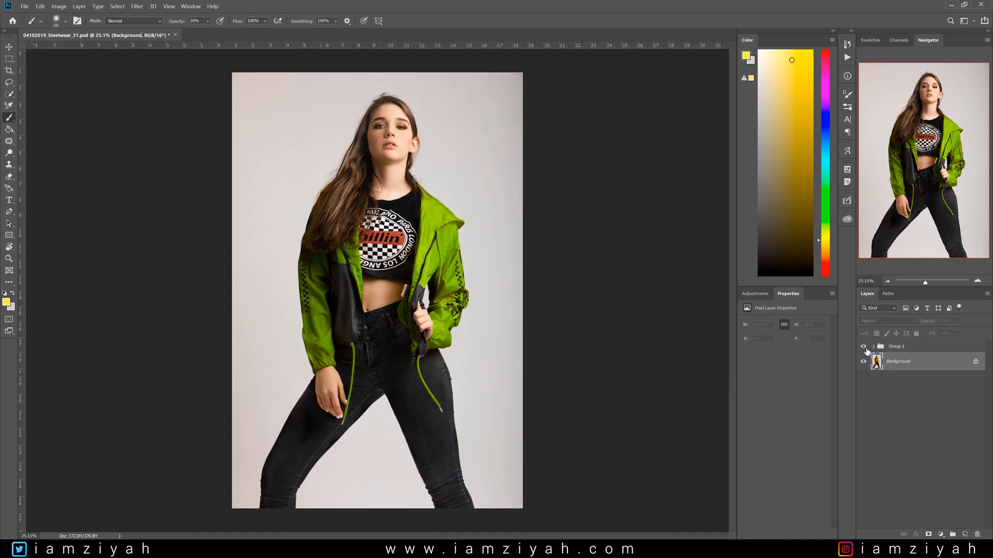
click(877, 349)
click(873, 348)
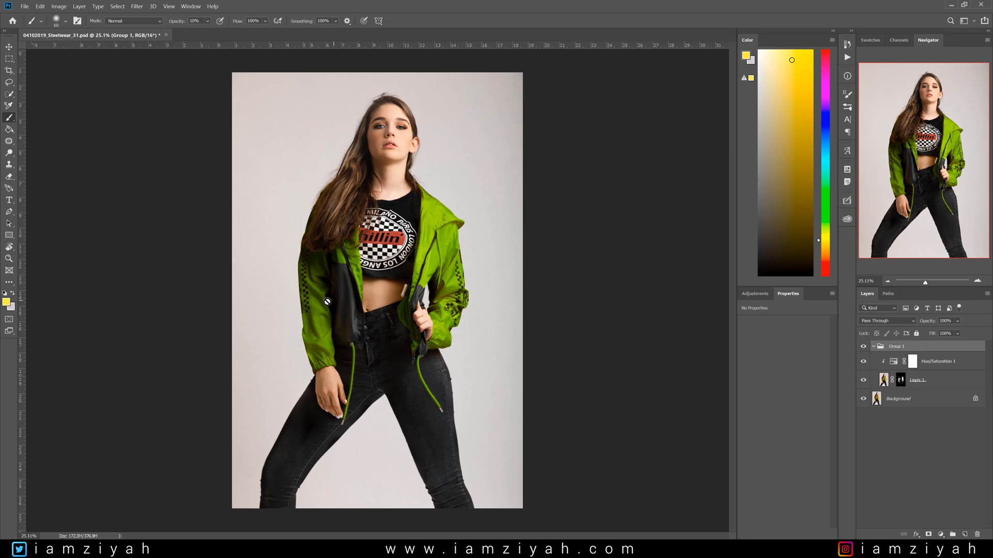
scroll(331, 305, up, 2)
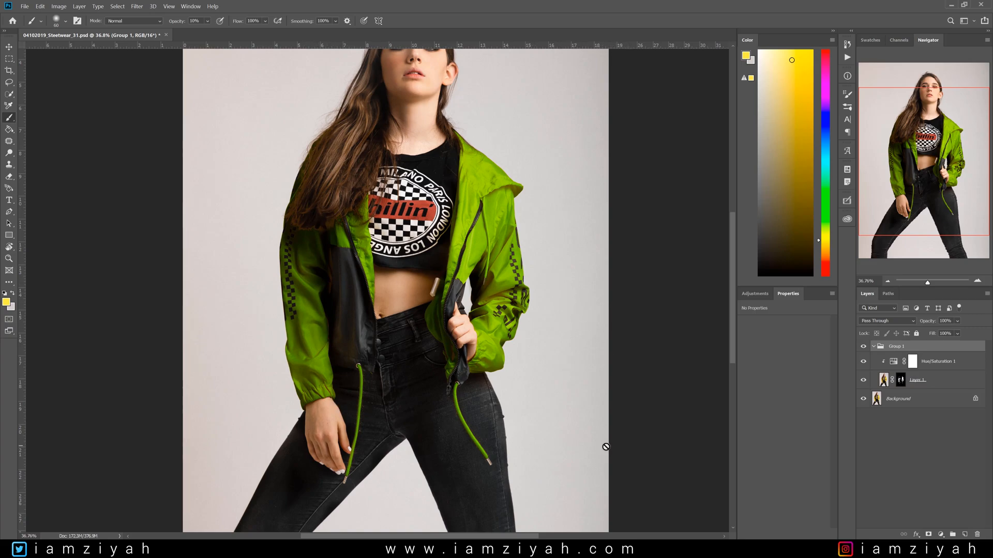
click(873, 347)
click(863, 347)
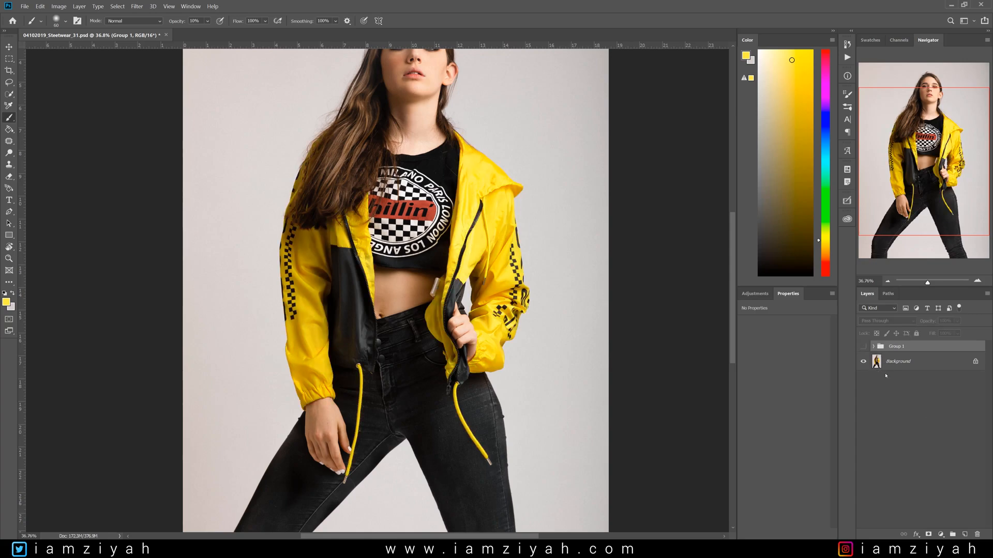
- Duplicate the Background layer and add a new Hue/Saturation adjustment above it with hue set to +71
click(913, 364)
key(ctrl+j)
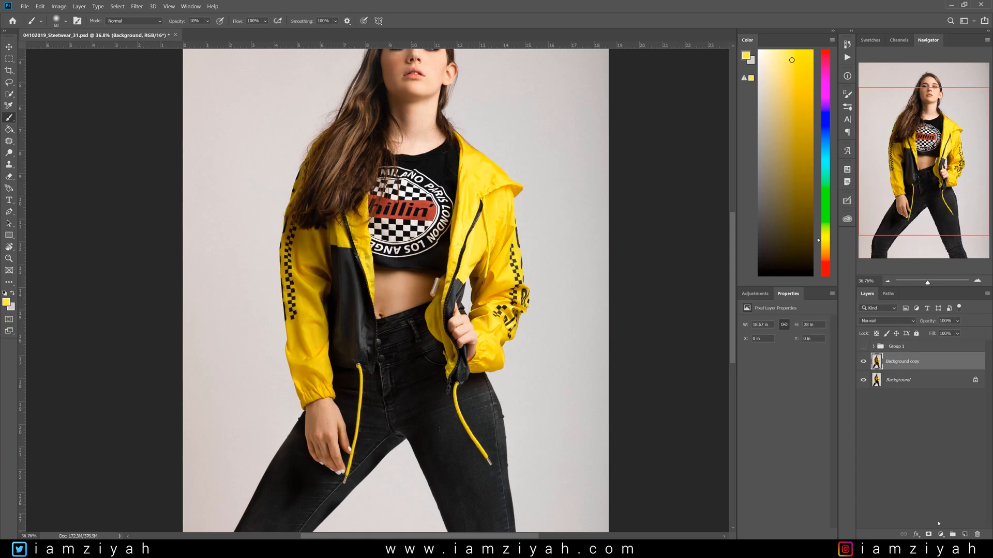
click(941, 534)
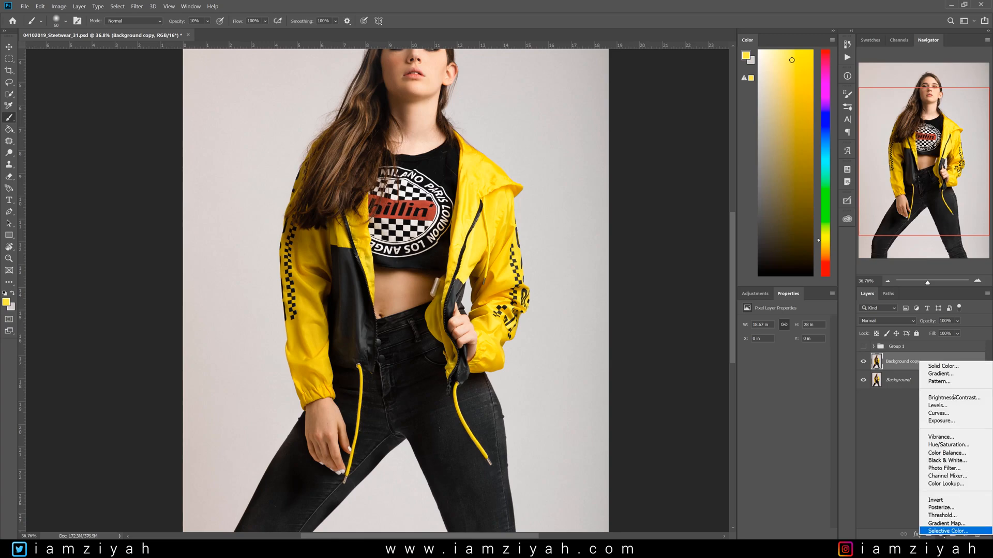
click(948, 444)
drag(798, 360, 806, 358)
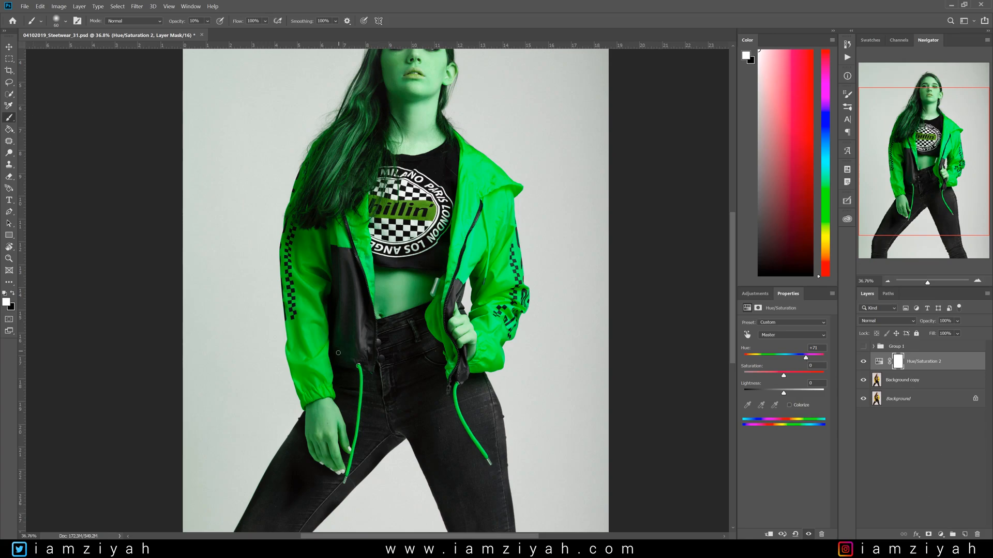
- Set the brush to black at 100% opacity and paint the new mask over the jacket's left sleeve and front panel
key(x)
key(0)
click(299, 345)
mouse_move(298, 367)
mouse_down()
mouse_move(306, 403)
mouse_move(329, 389)
mouse_move(307, 391)
mouse_move(318, 343)
mouse_move(275, 381)
mouse_move(309, 360)
mouse_move(303, 392)
mouse_move(321, 332)
mouse_move(305, 329)
mouse_move(306, 349)
mouse_move(313, 283)
mouse_up()
mouse_move(309, 234)
mouse_down()
mouse_move(281, 239)
mouse_move(279, 304)
mouse_move(293, 358)
mouse_move(294, 242)
mouse_move(304, 239)
mouse_move(291, 215)
mouse_move(309, 141)
mouse_up()
key(bracketleft)
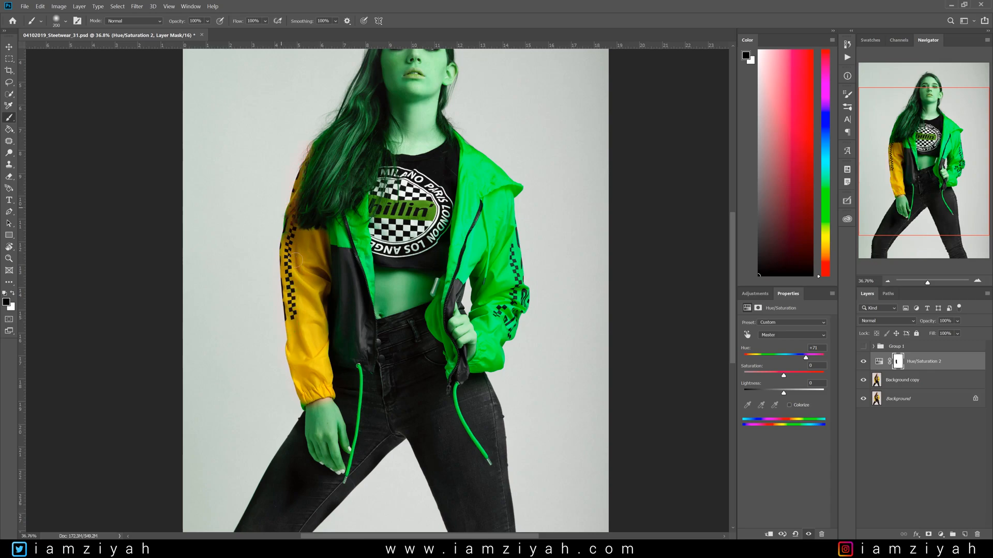
mouse_move(296, 260)
mouse_down()
mouse_move(346, 223)
mouse_move(334, 242)
mouse_move(359, 205)
mouse_move(370, 294)
mouse_move(351, 247)
mouse_up()
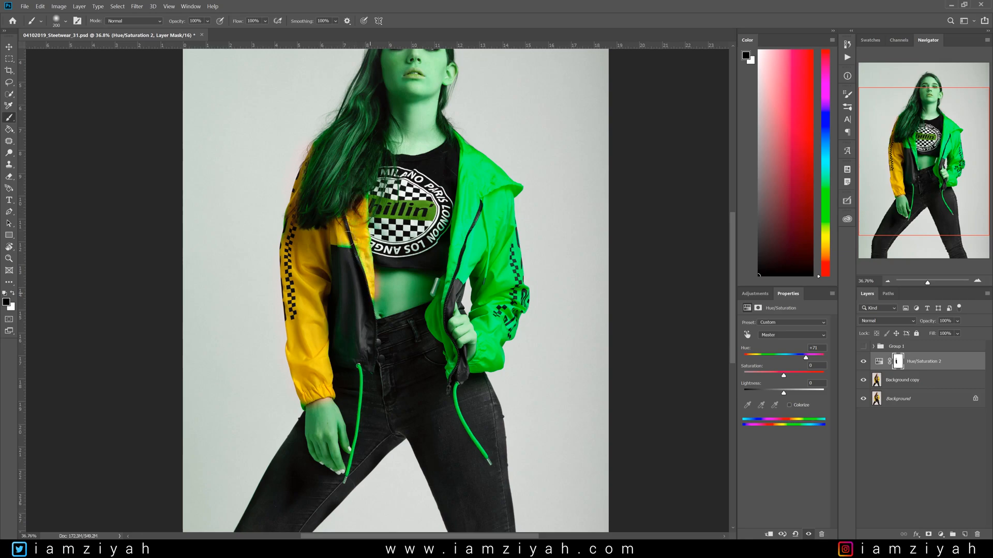
drag(367, 214, 363, 186)
drag(455, 267, 435, 313)
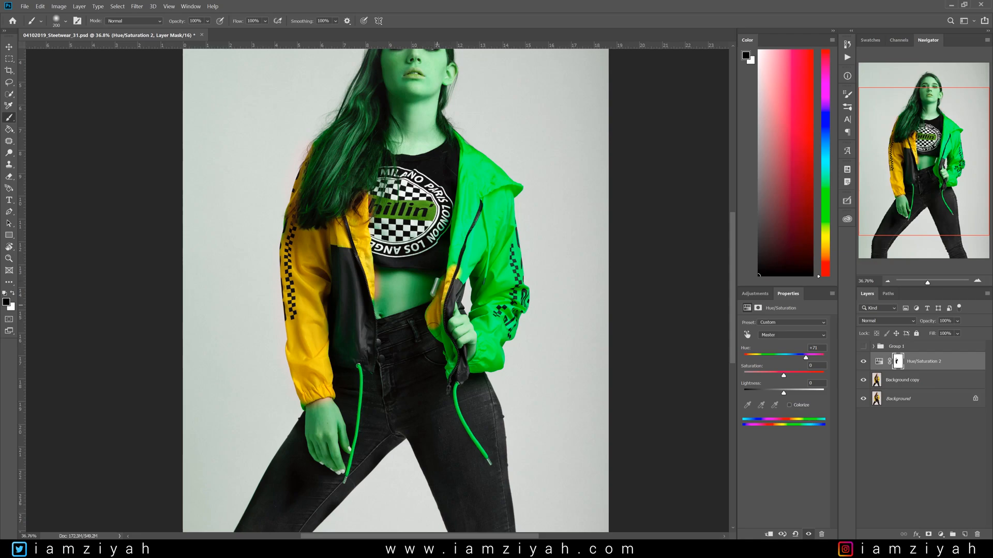
- Enlarge the brush, paint the jacket's right side and drawstrings on the mask, then invert the mask
key(bracketright)
mouse_move(462, 276)
mouse_down()
mouse_move(472, 194)
mouse_move(468, 264)
mouse_move(491, 238)
mouse_move(505, 182)
mouse_move(462, 137)
mouse_move(466, 225)
mouse_move(488, 202)
mouse_move(485, 166)
mouse_move(459, 140)
mouse_move(521, 191)
mouse_move(494, 244)
mouse_move(489, 336)
mouse_move(481, 254)
mouse_move(523, 239)
mouse_move(515, 310)
mouse_move(486, 364)
mouse_move(477, 360)
mouse_move(491, 352)
mouse_move(528, 228)
mouse_move(499, 289)
mouse_move(490, 344)
mouse_move(479, 315)
mouse_move(475, 363)
mouse_move(451, 406)
mouse_move(484, 455)
mouse_up()
key(bracketleft)
key(bracketleft)
mouse_move(346, 469)
mouse_down()
mouse_move(362, 416)
mouse_move(355, 356)
mouse_up()
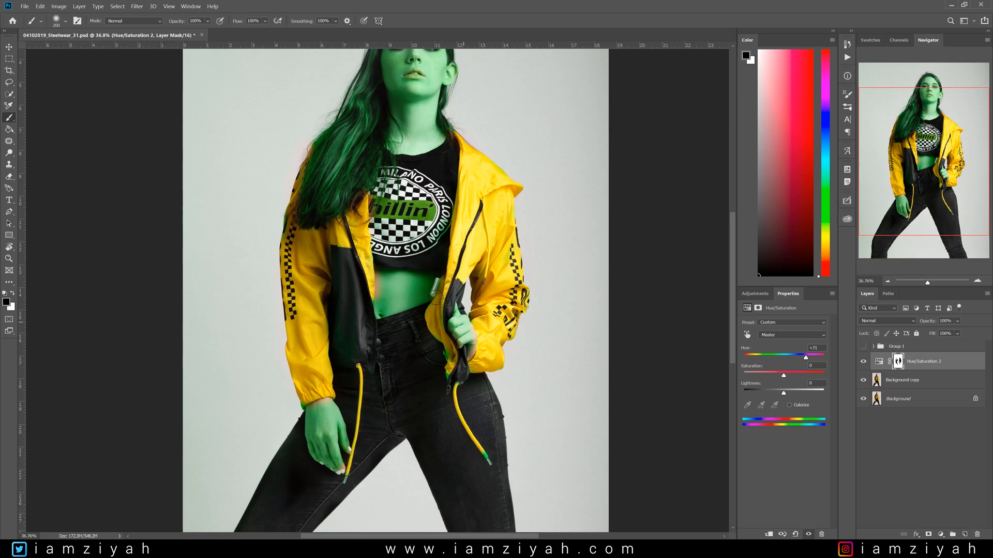
key(ctrl+i)
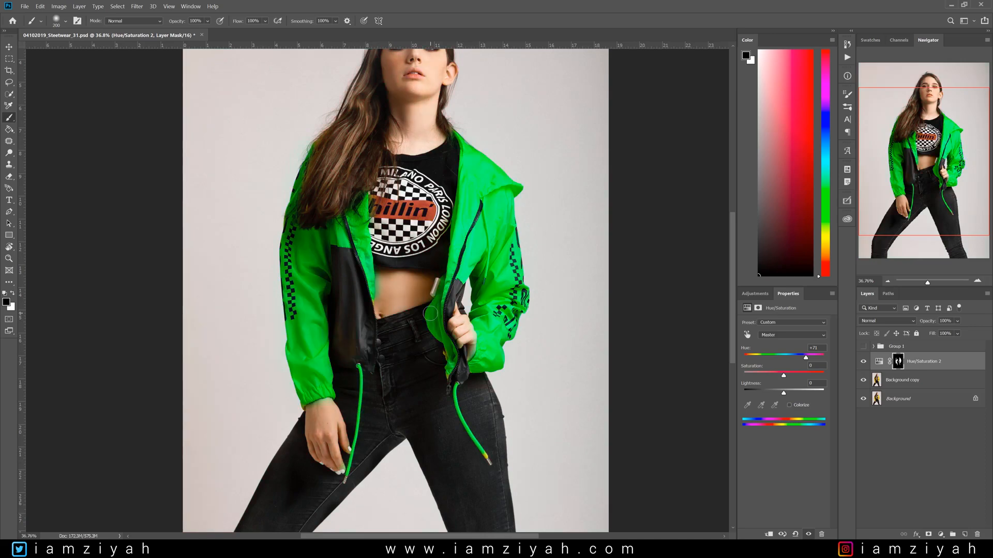
- Zoom in, switch to white with a smaller brush, and paint the mask along the left sleeve cuff at the wrist
scroll(336, 420, up, 3)
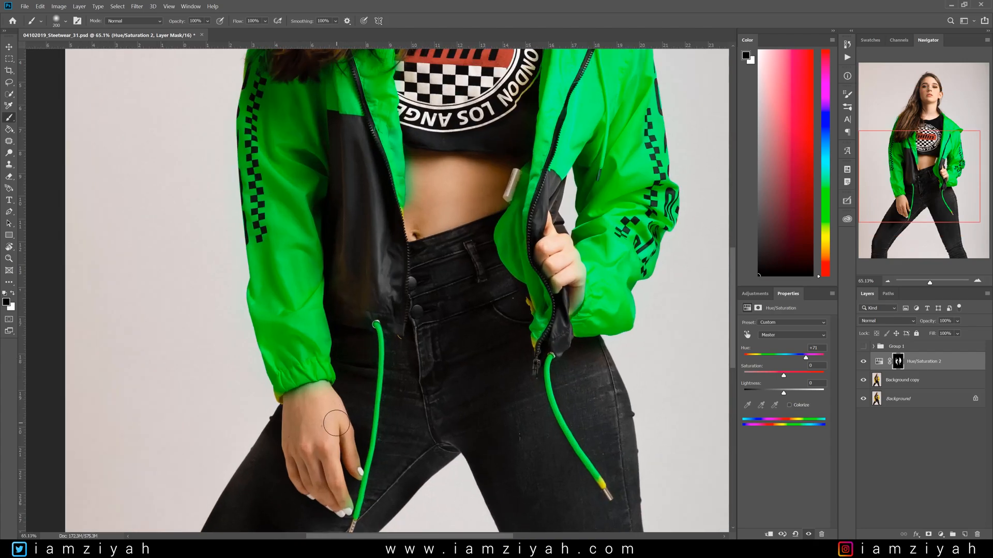
key(x)
key(bracketleft)
key(bracketleft)
key(bracketleft)
key(bracketleft)
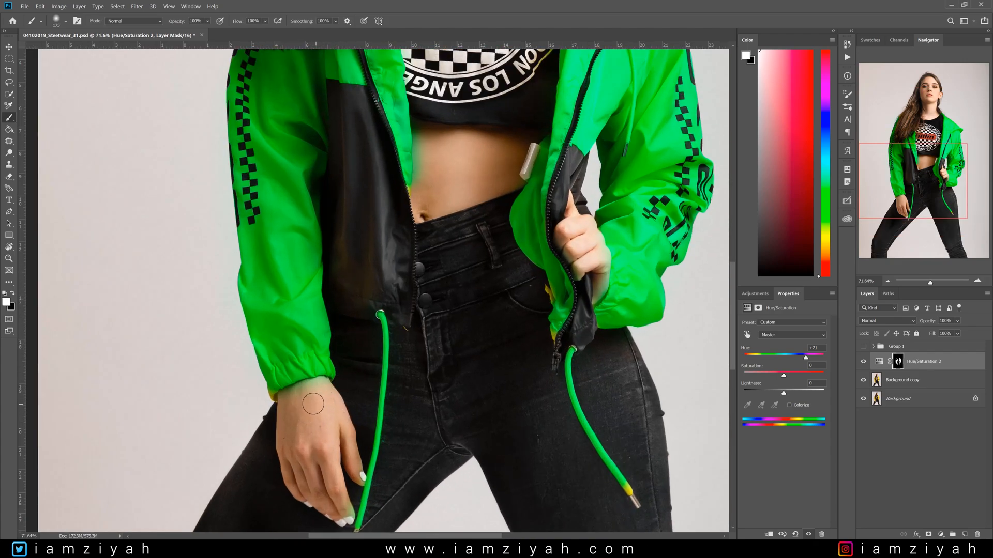
mouse_move(287, 399)
mouse_down()
mouse_move(336, 384)
mouse_move(304, 394)
mouse_up()
- Paint white on the mask over the tip of the right drawstring
key(x)
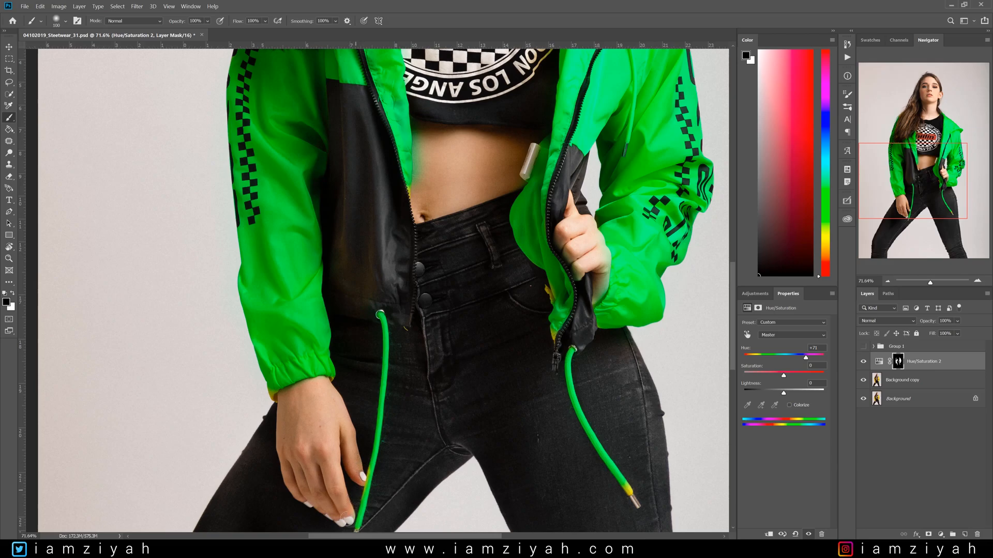
key(x)
drag(631, 493, 632, 485)
key(x)
key(x)
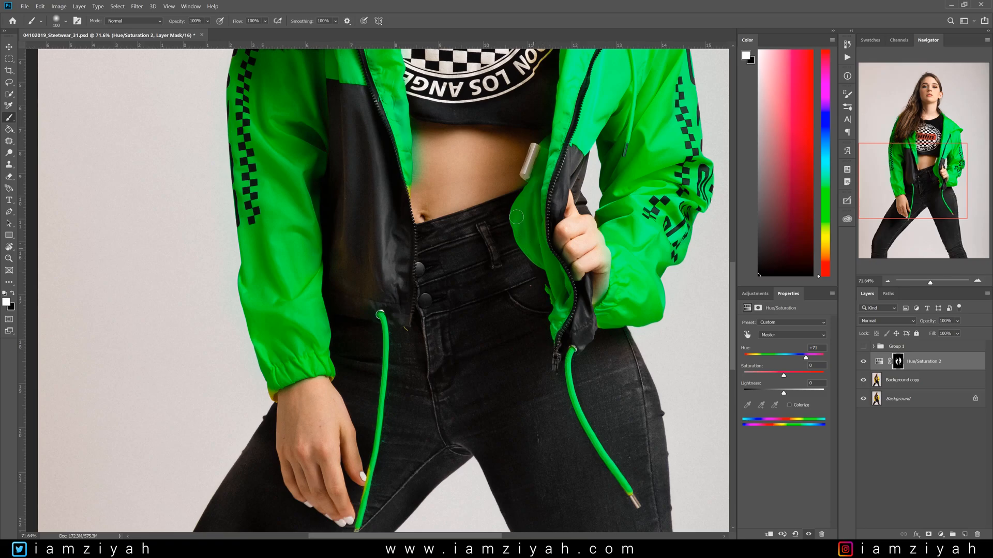
- Clip the new Hue/Saturation adjustment to the background copy layer and fit the image on screen
drag(934, 195, 933, 147)
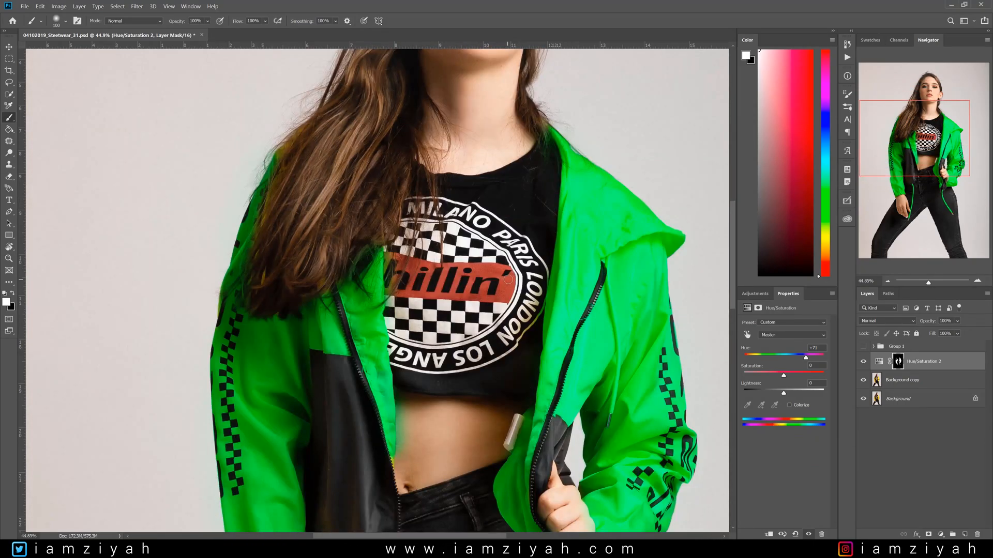
key(ctrl+0)
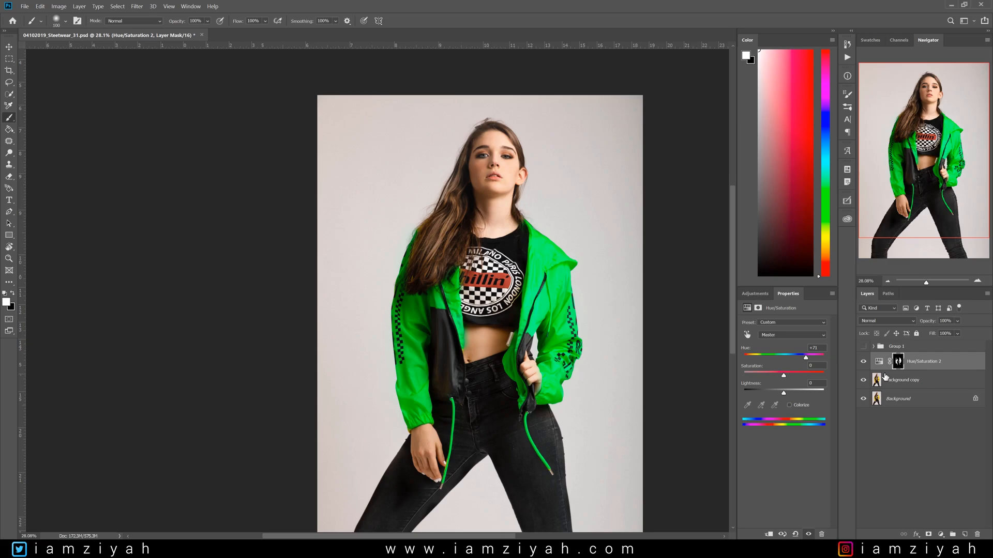
key(ctrl+alt+g)
key(ctrl+0)
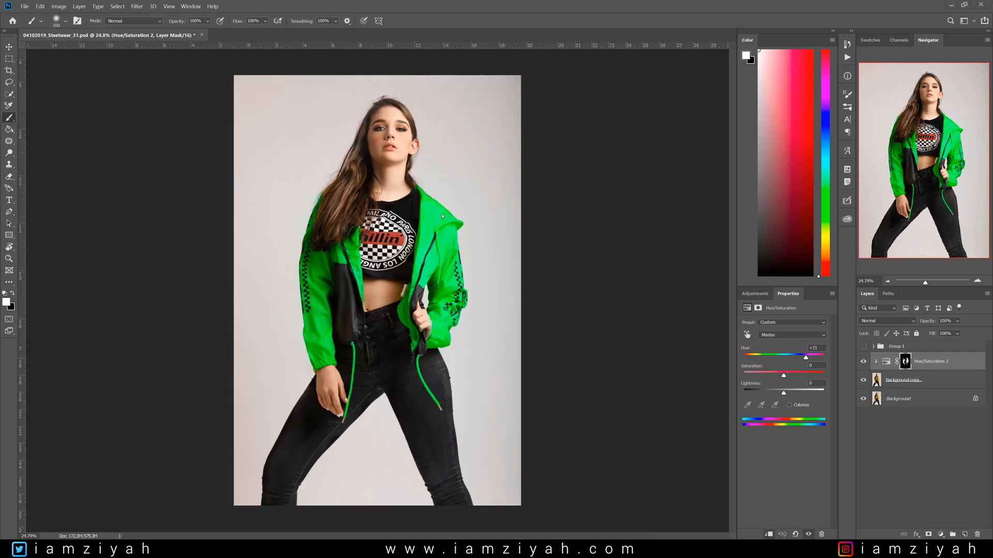